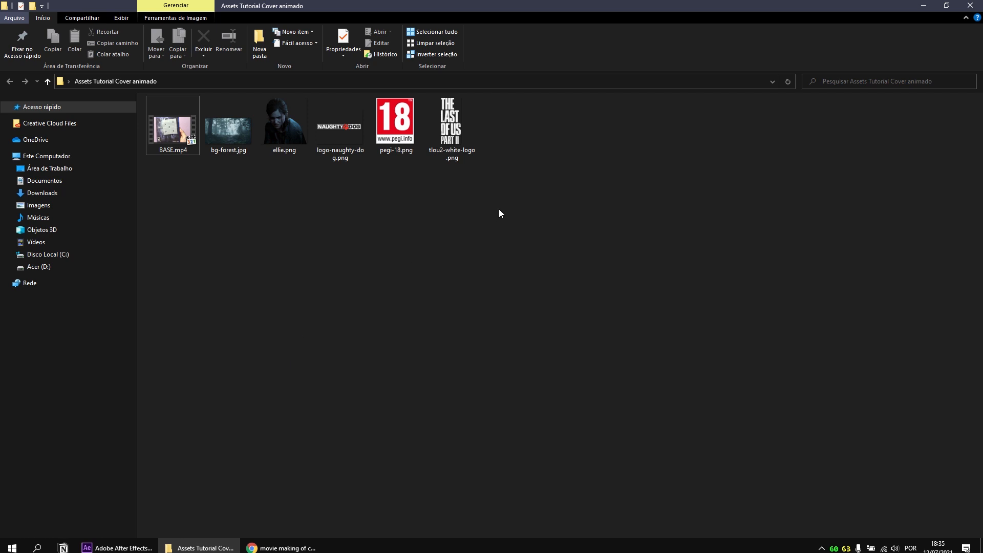
Look over the six asset files in the folder and preview the BASE.mp4 video, closing the player again.
{"action": "left_click_drag", "start_coordinate": [570, 222], "coordinate": [190, 146]}
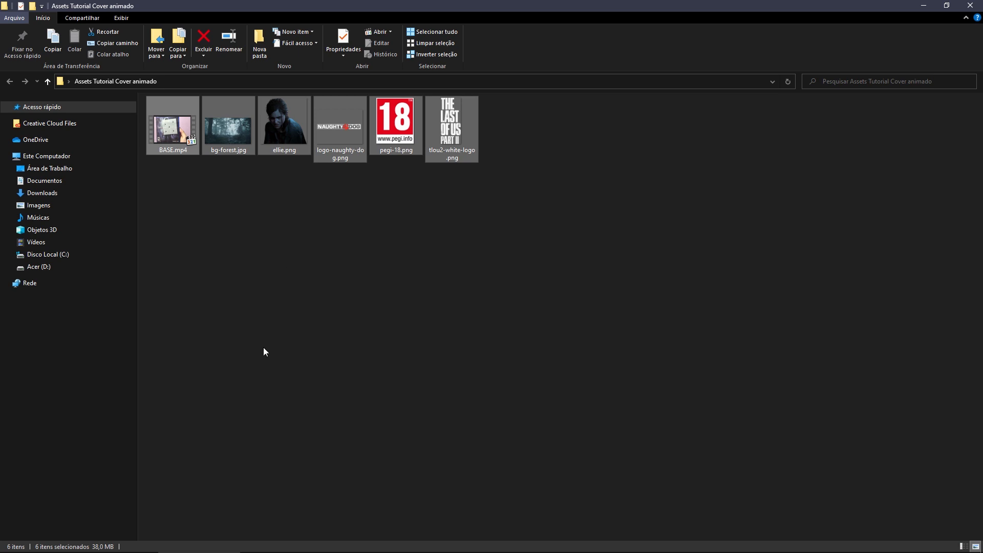
{"action": "mouse_move", "coordinate": [518, 195]}
{"action": "left_mouse_down"}
{"action": "mouse_move", "coordinate": [401, 169]}
{"action": "mouse_move", "coordinate": [267, 120]}
{"action": "mouse_move", "coordinate": [266, 144]}
{"action": "left_mouse_up"}
{"action": "left_click", "coordinate": [229, 152]}
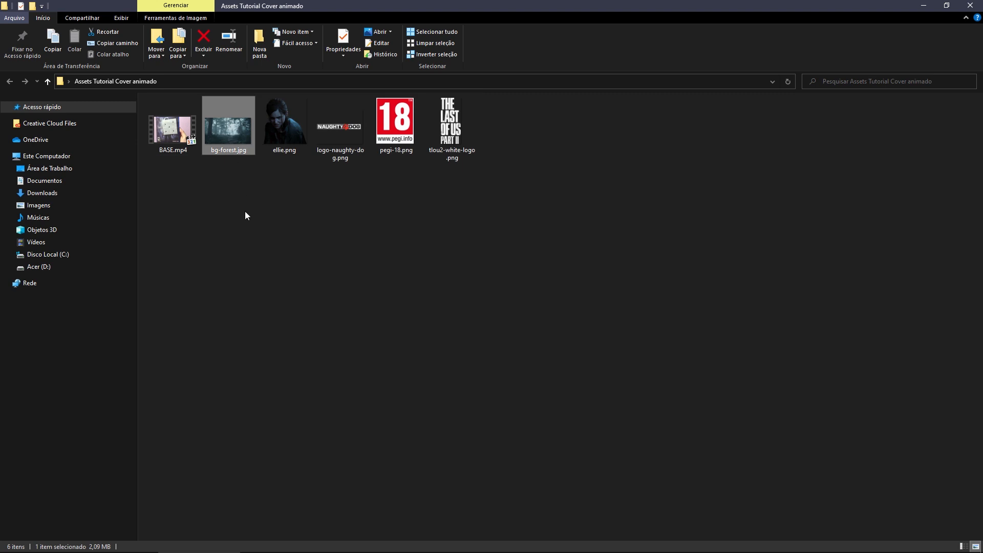
{"action": "double_click", "coordinate": [183, 139]}
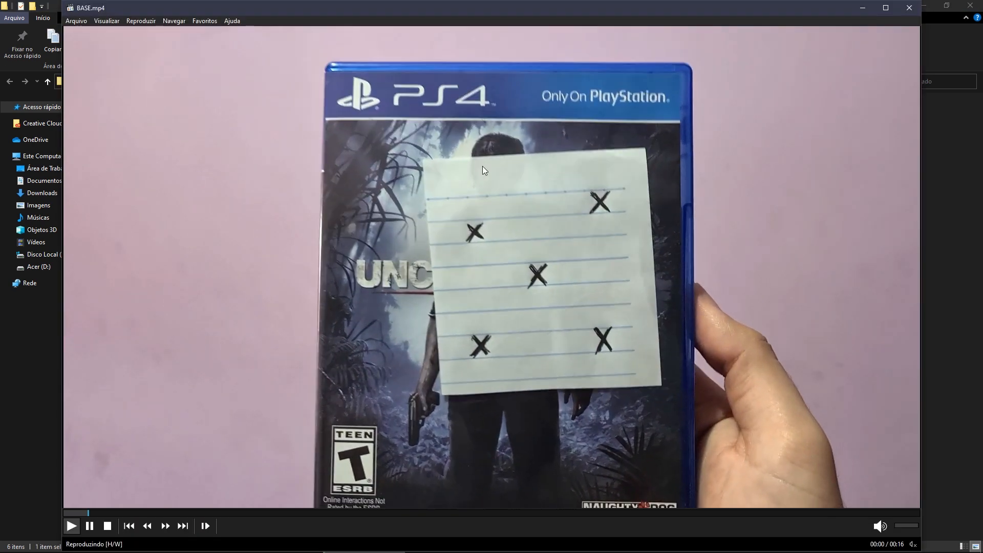
{"action": "left_click", "coordinate": [391, 267]}
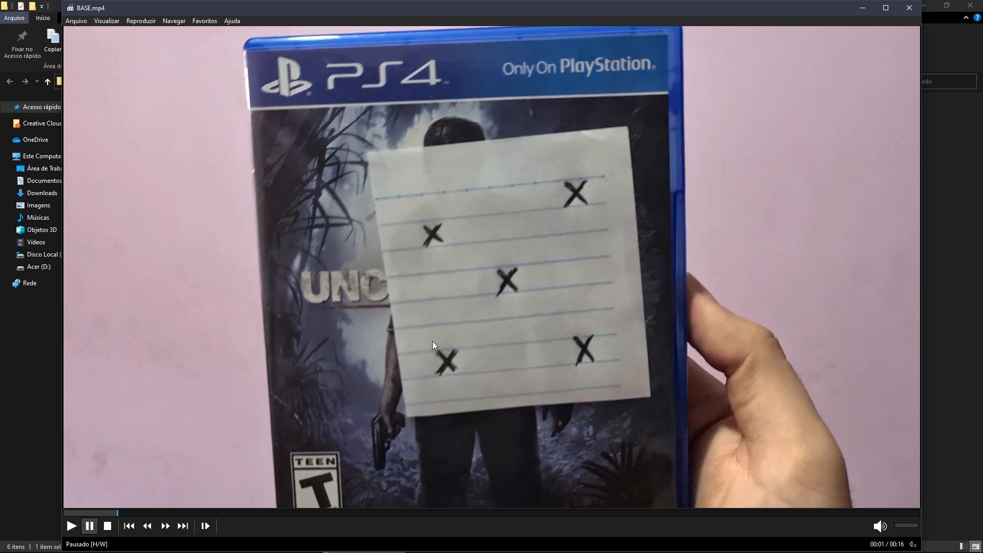
{"action": "left_click", "coordinate": [909, 8]}
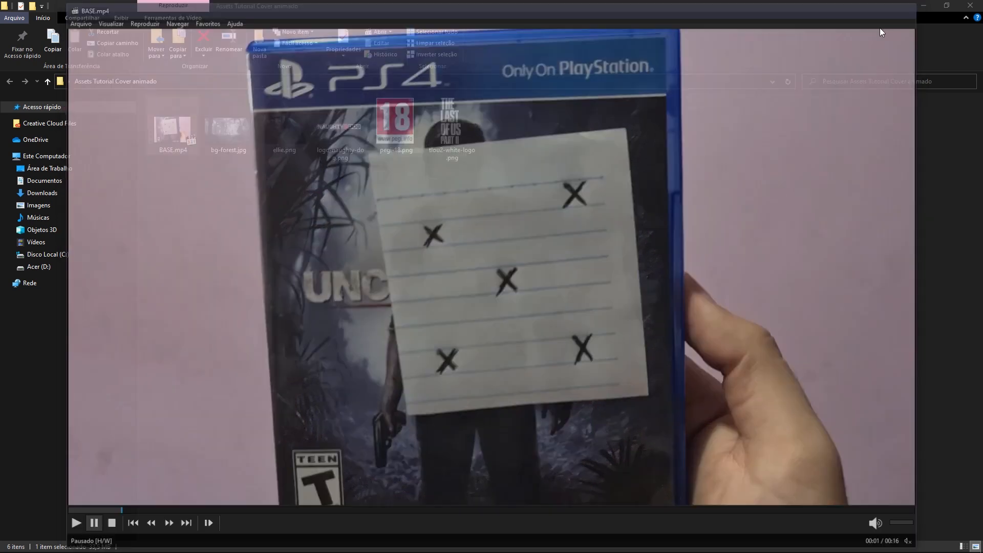
Switch to After Effects and start a new empty project.
{"action": "left_click", "coordinate": [117, 544]}
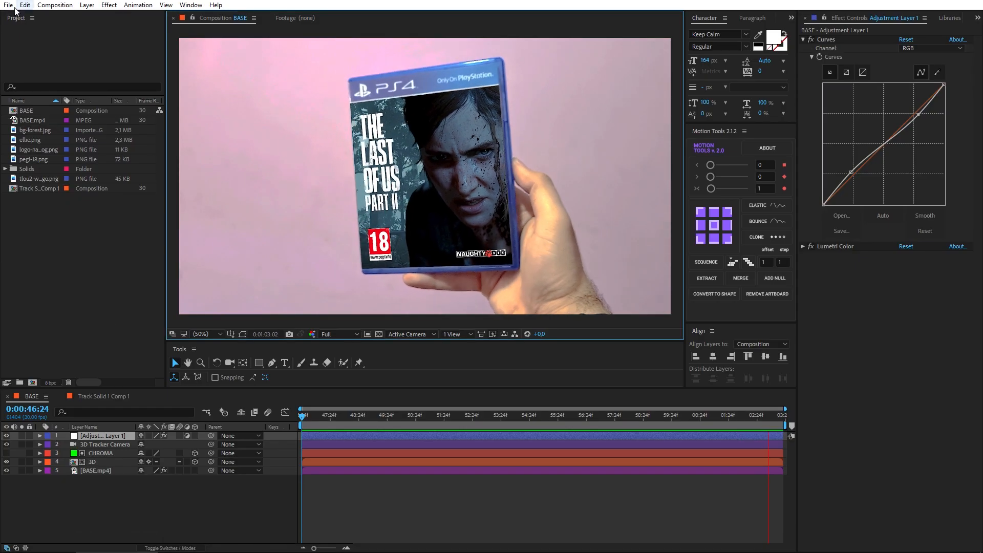
{"action": "left_click", "coordinate": [9, 5]}
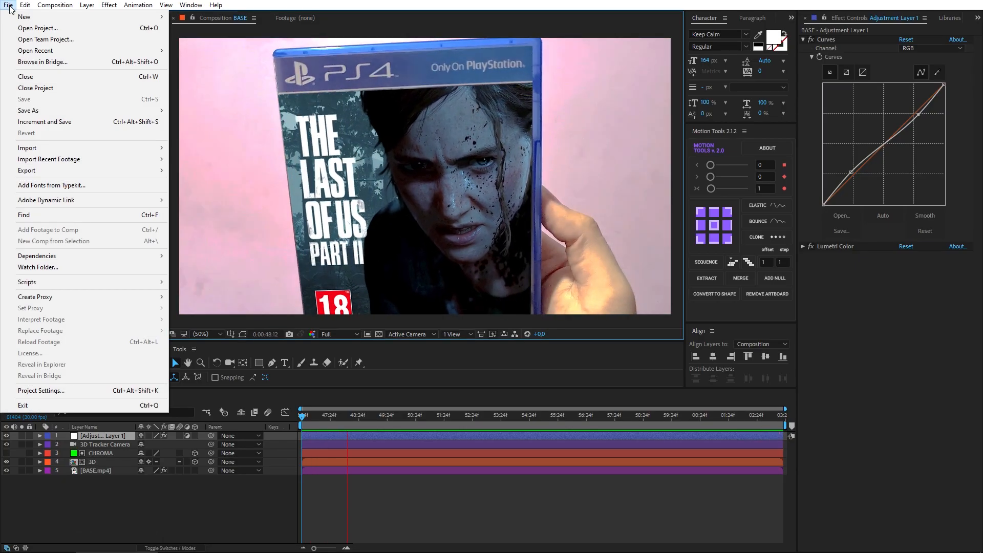
{"action": "mouse_move", "coordinate": [149, 17]}
{"action": "left_click", "coordinate": [179, 18]}
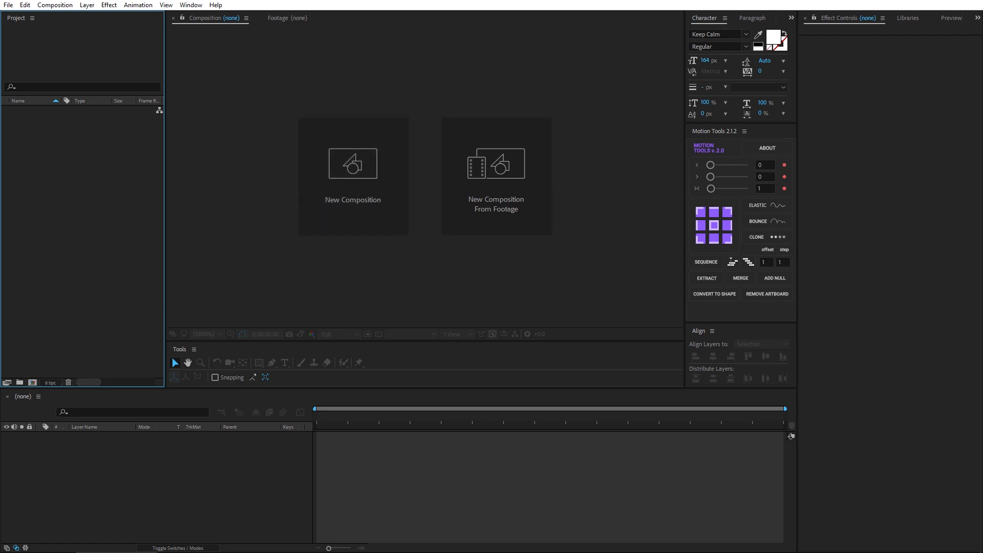
{"action": "key", "text": "ctrl+n"}
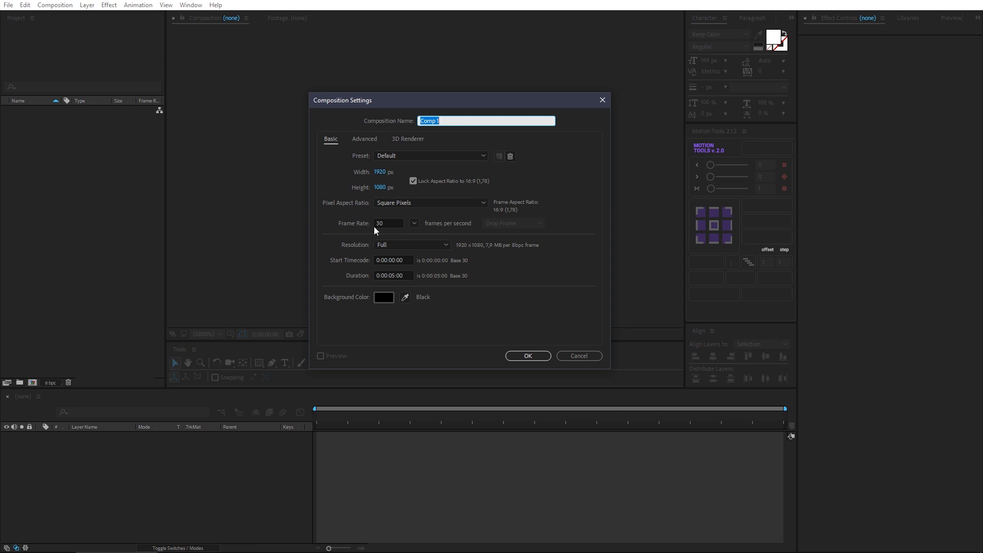
{"action": "left_click", "coordinate": [602, 101]}
Import all six files from the Assets Tutorial Cover animado folder and create a composition from BASE.mp4.
{"action": "key", "text": "alt+Tab"}
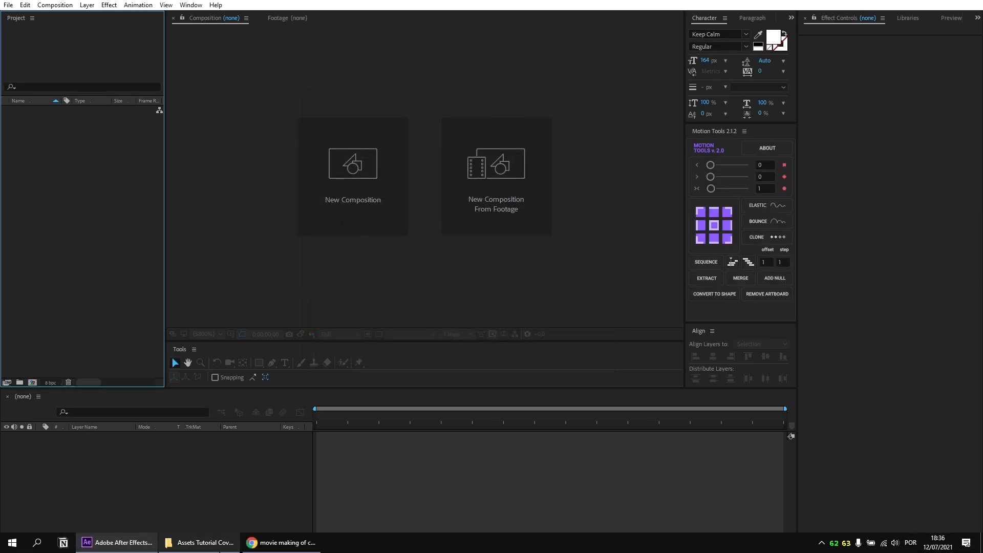
{"action": "left_click_drag", "start_coordinate": [527, 207], "coordinate": [67, 204]}
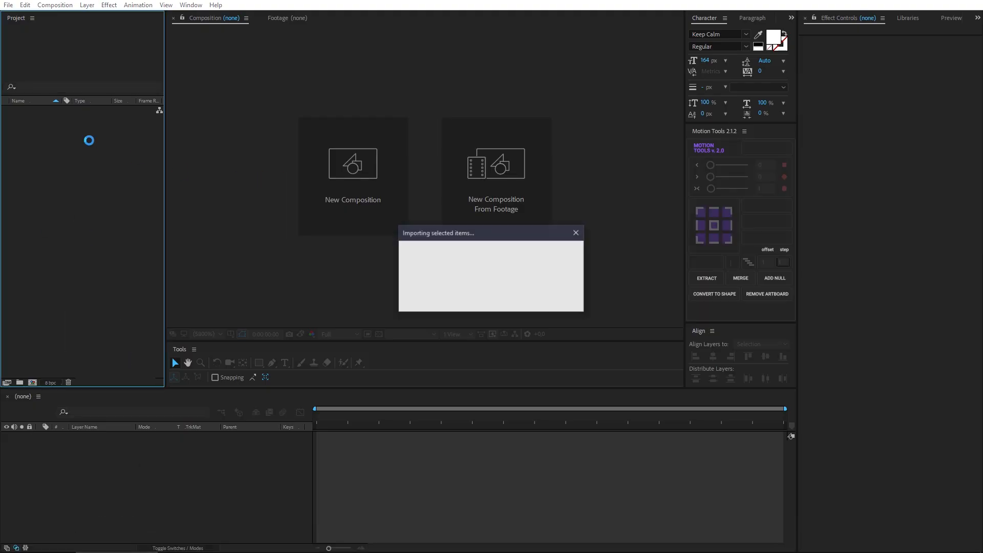
{"action": "left_click", "coordinate": [70, 202]}
{"action": "left_click_drag", "start_coordinate": [26, 110], "coordinate": [33, 384]}
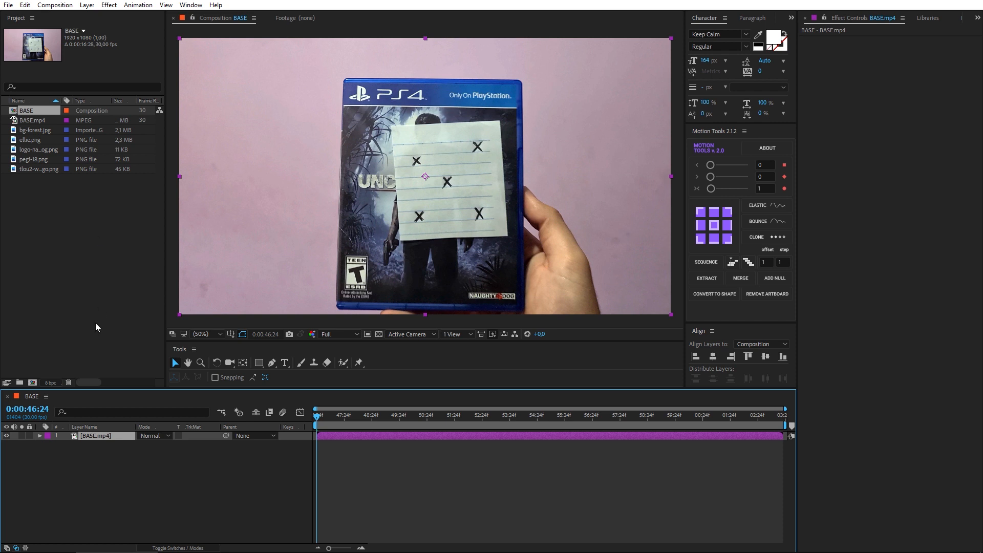
Run Track Camera on the BASE.mp4 layer.
{"action": "left_click", "coordinate": [110, 462]}
{"action": "left_click", "coordinate": [99, 436]}
{"action": "left_click", "coordinate": [138, 4]}
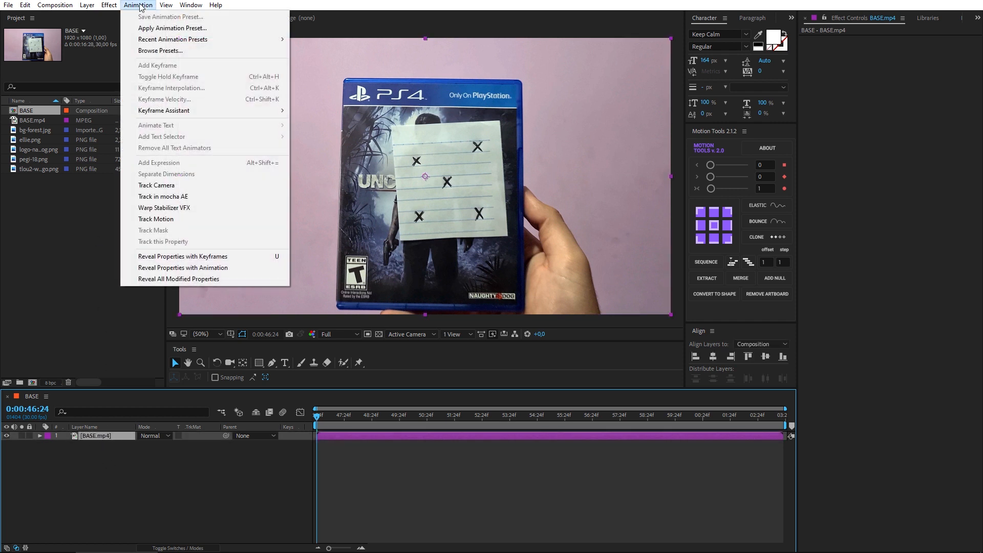
{"action": "left_click", "coordinate": [159, 185]}
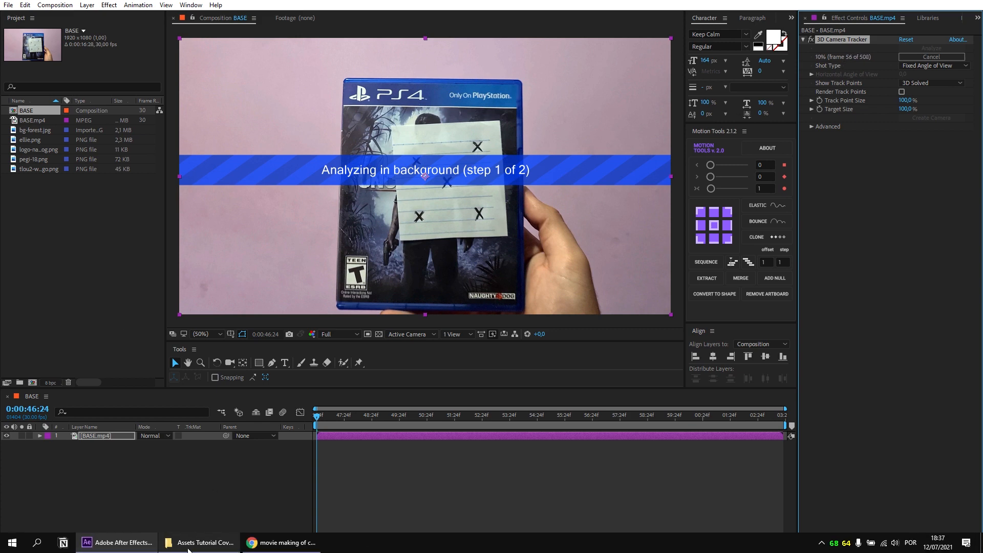
View the green-screen tracking examples in Chrome, return to After Effects and inspect the track points along the BASE.mp4 footage.
{"action": "left_click", "coordinate": [282, 542]}
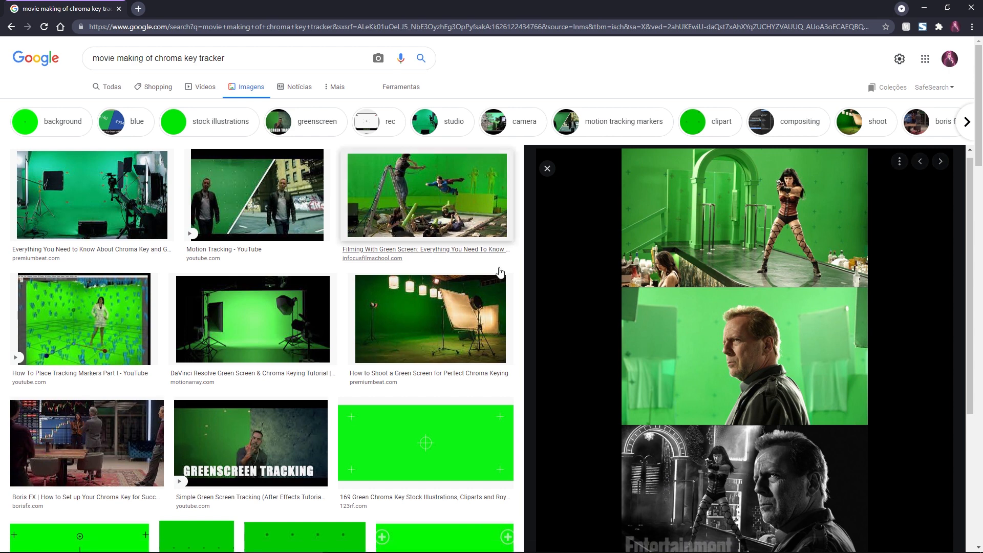
{"action": "left_click", "coordinate": [104, 551]}
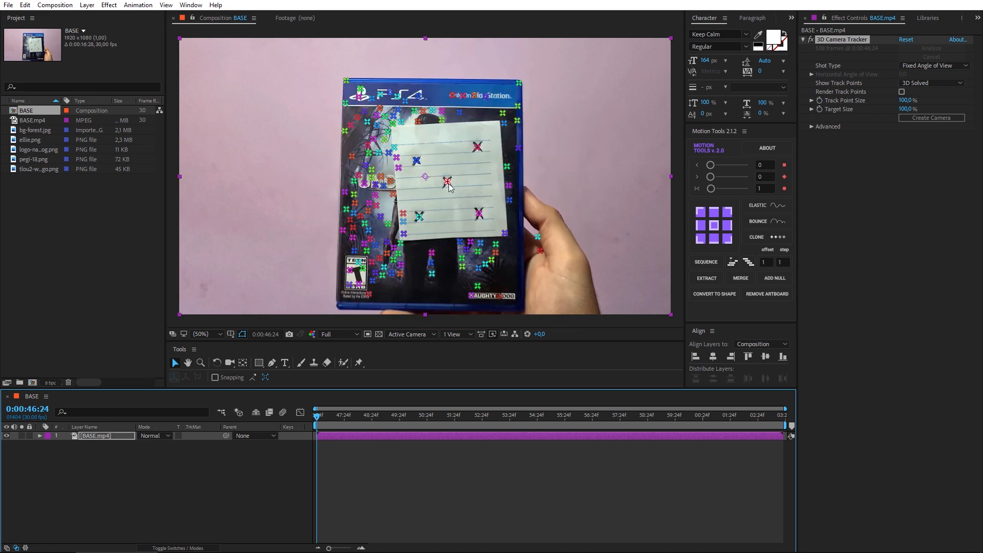
{"action": "key", "text": "space"}
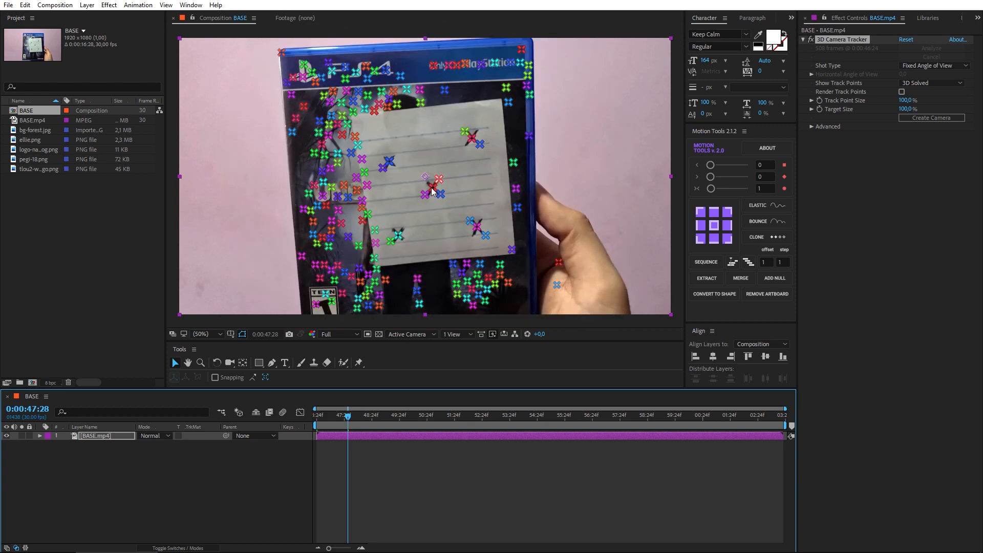
{"action": "left_click", "coordinate": [437, 418]}
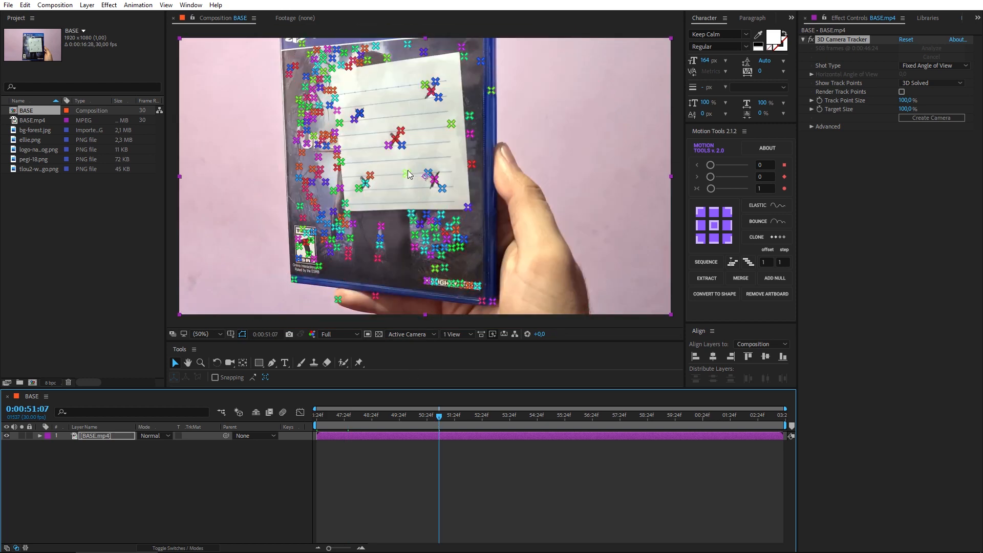
{"action": "left_click", "coordinate": [461, 417]}
{"action": "left_click", "coordinate": [483, 416]}
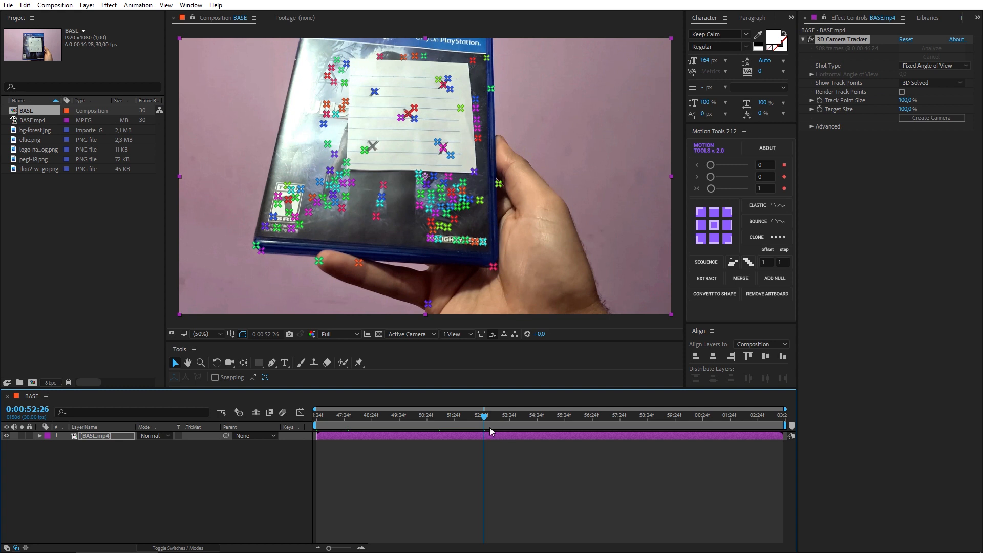
{"action": "left_click_drag", "start_coordinate": [490, 431], "coordinate": [546, 434]}
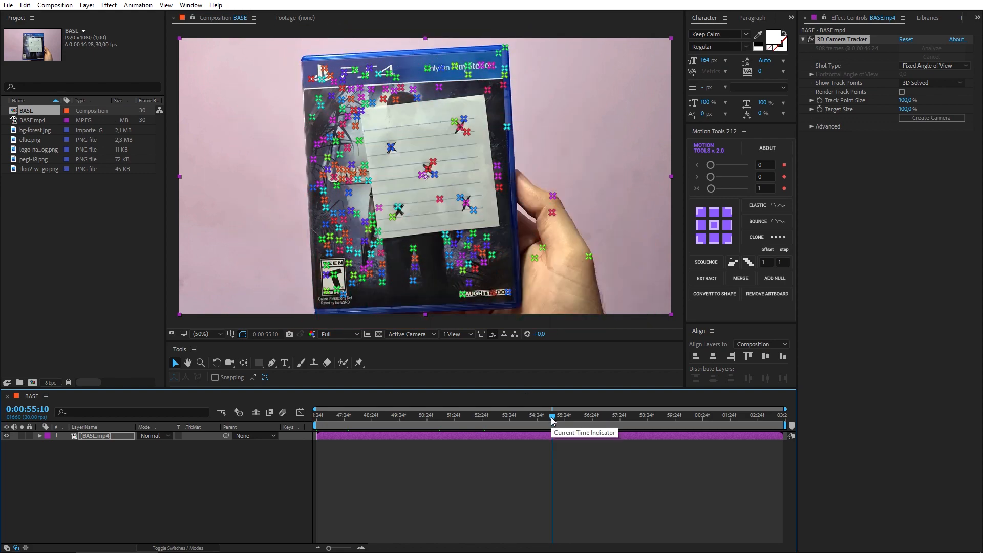
{"action": "left_click_drag", "start_coordinate": [552, 416], "coordinate": [314, 422]}
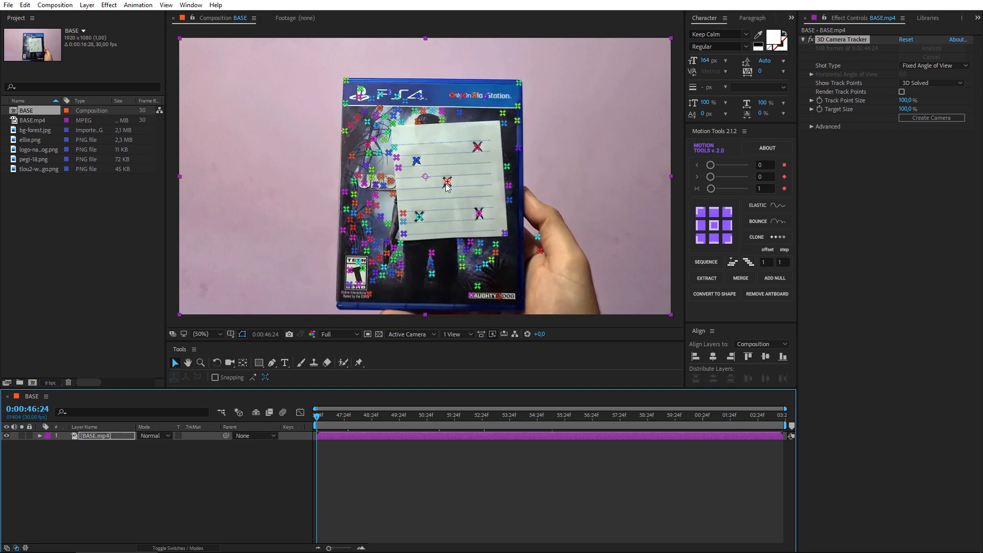
Create a solid and camera at the first frame from three 3D Camera Tracker points on the note's marked crosses.
{"action": "left_click", "coordinate": [836, 40]}
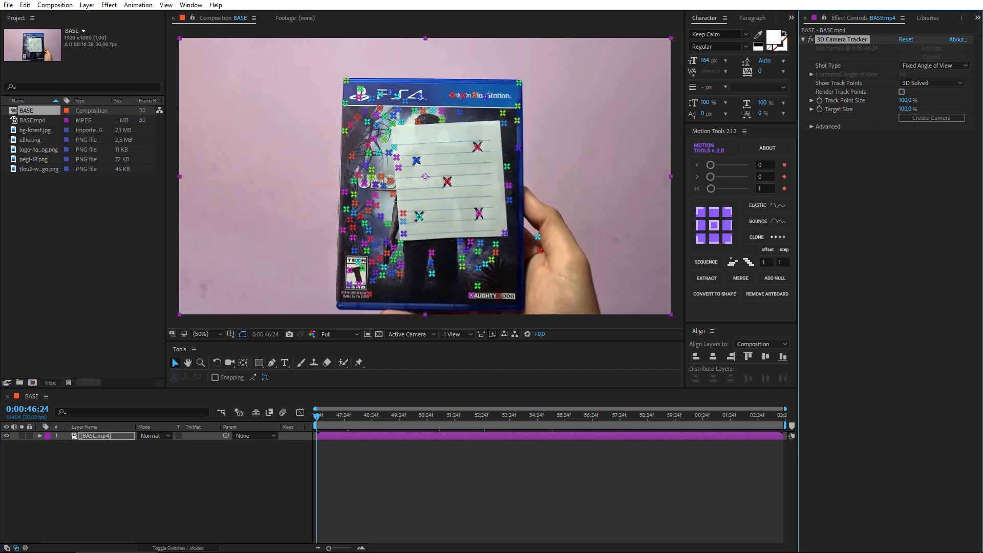
{"action": "left_click", "coordinate": [545, 482]}
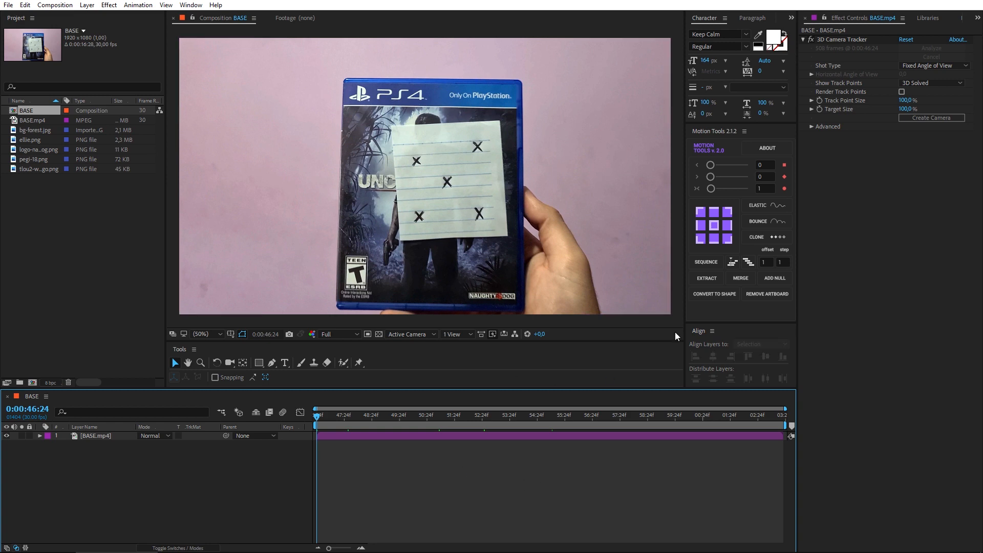
{"action": "left_click", "coordinate": [845, 41]}
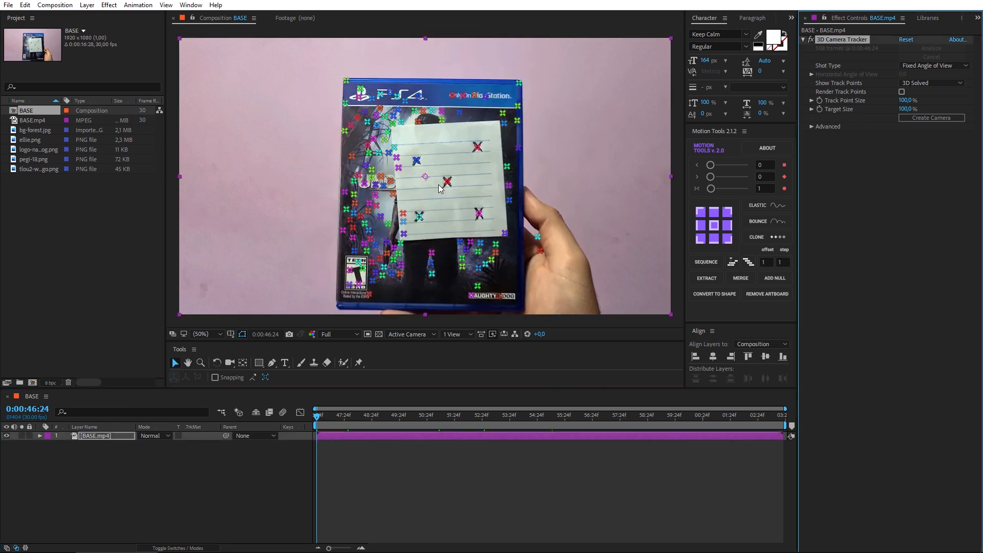
{"action": "left_click_drag", "start_coordinate": [318, 417], "coordinate": [310, 417]}
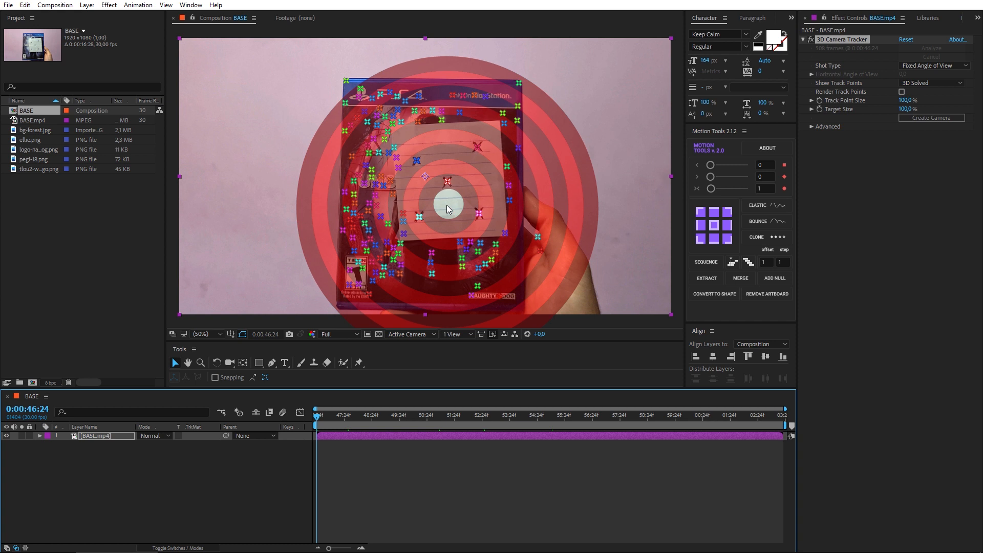
{"action": "left_click", "coordinate": [448, 204]}
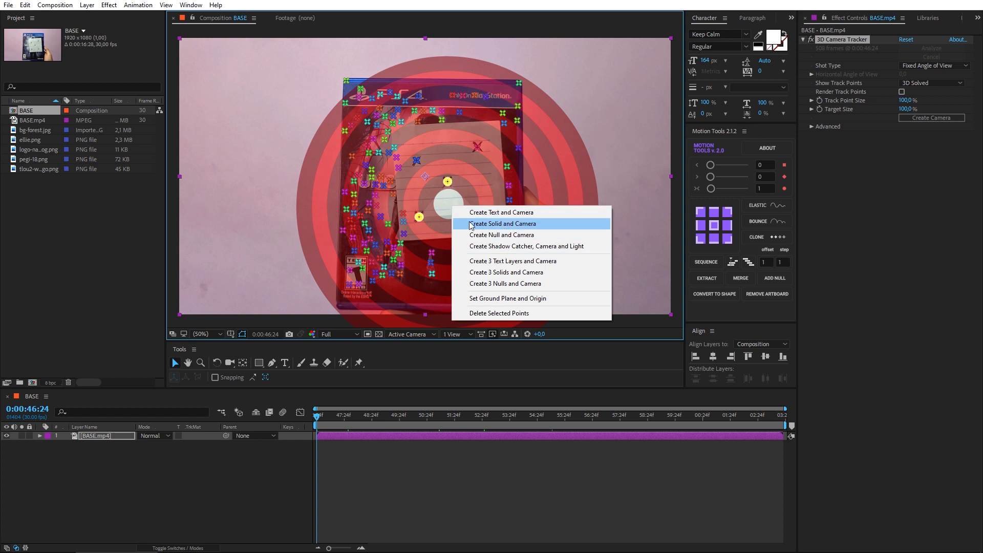
{"action": "left_click", "coordinate": [505, 229]}
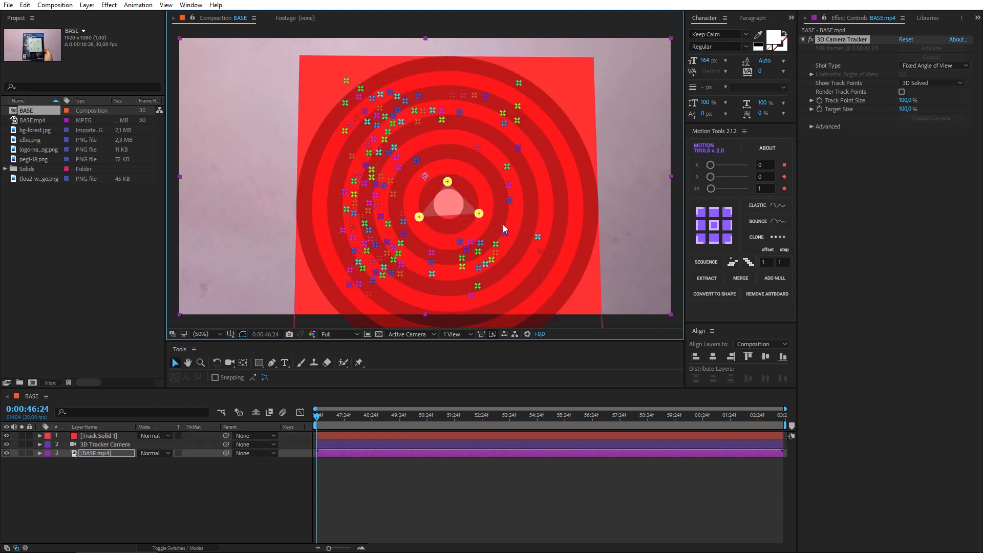
Reveal the tracker camera's keyframed properties, check the solid's motion over time, and show the layer switches in the timeline.
{"action": "left_click", "coordinate": [110, 445]}
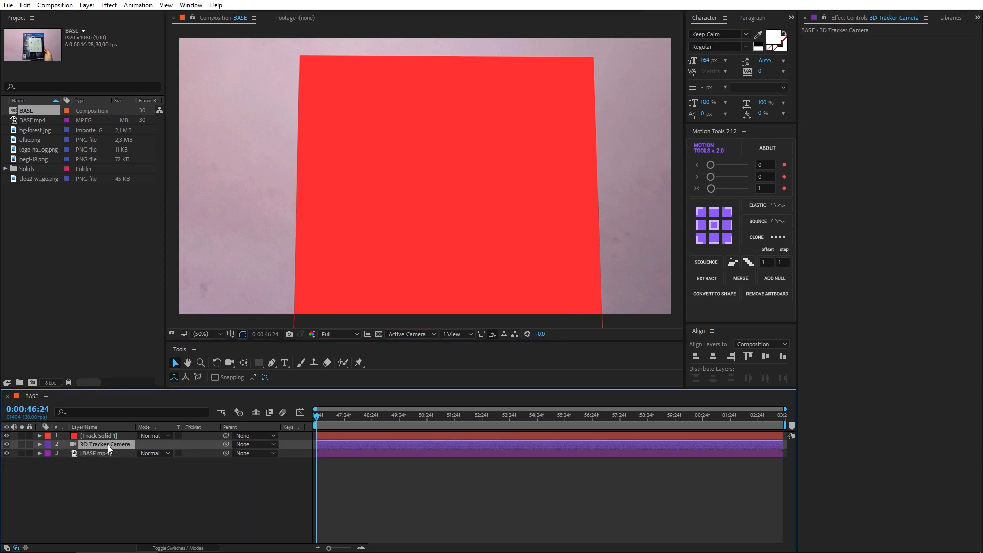
{"action": "key", "text": "u"}
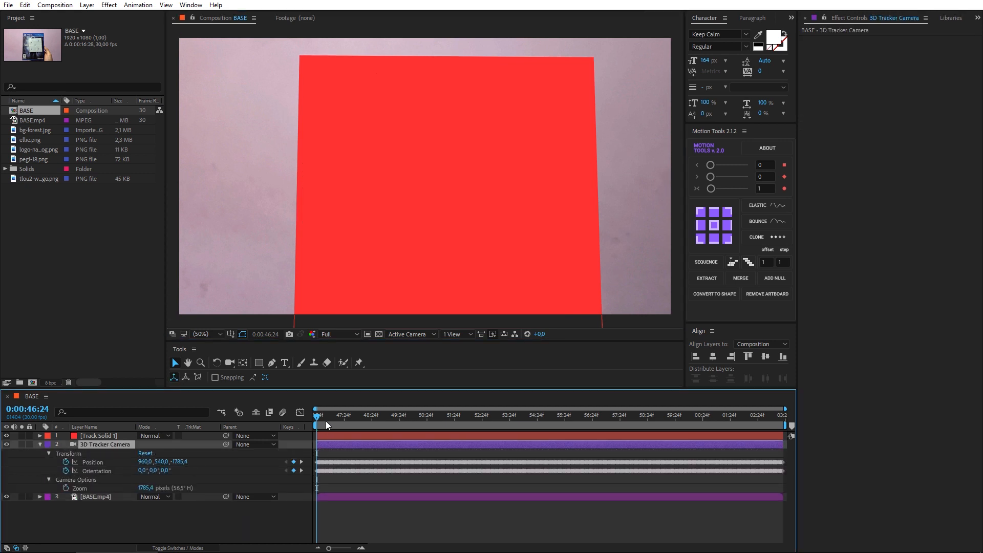
{"action": "left_click_drag", "start_coordinate": [325, 421], "coordinate": [557, 420]}
{"action": "left_click", "coordinate": [100, 436]}
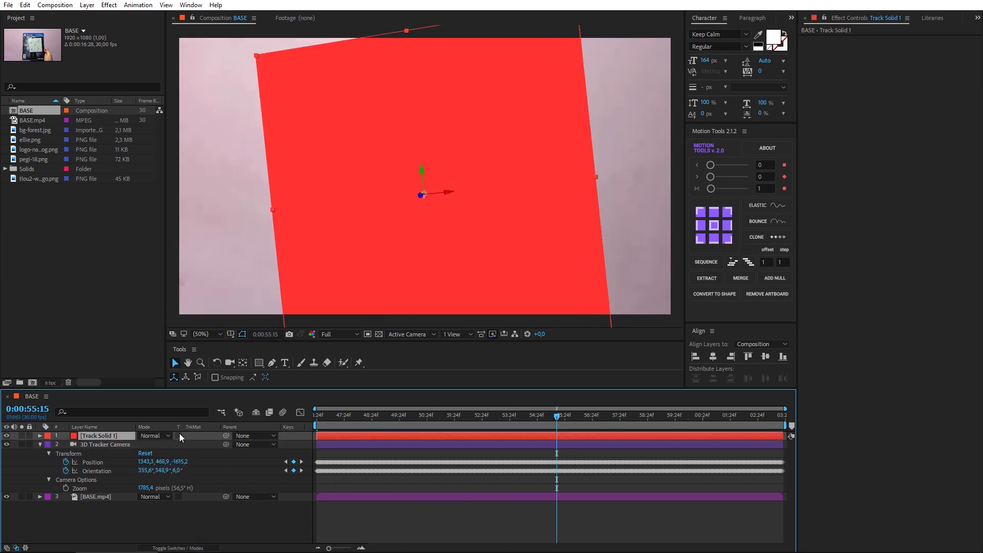
{"action": "left_click", "coordinate": [176, 548]}
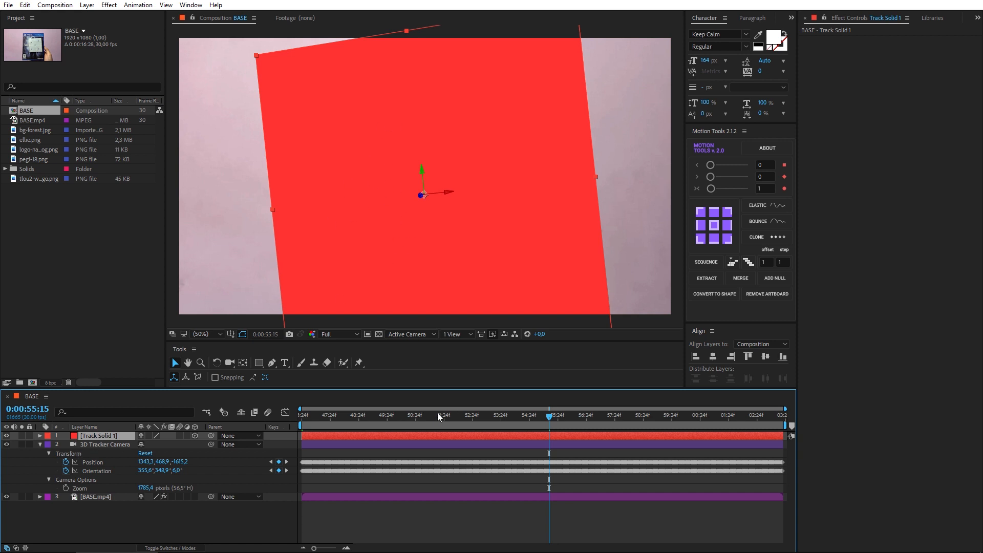
{"action": "left_click_drag", "start_coordinate": [437, 412], "coordinate": [461, 415]}
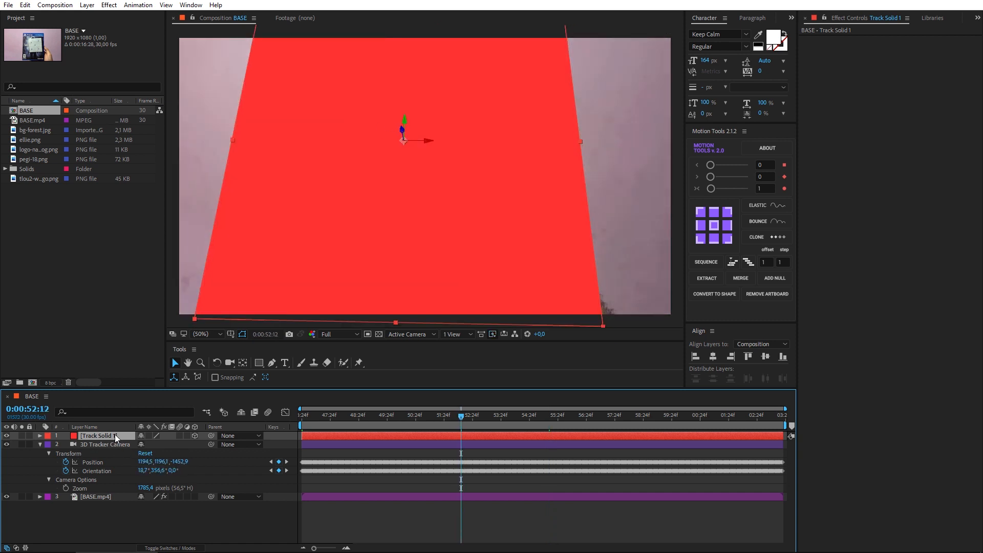
Scale the track solid down uniformly to 39% and play back the composition to check how it follows the game case.
{"action": "key", "text": "s"}
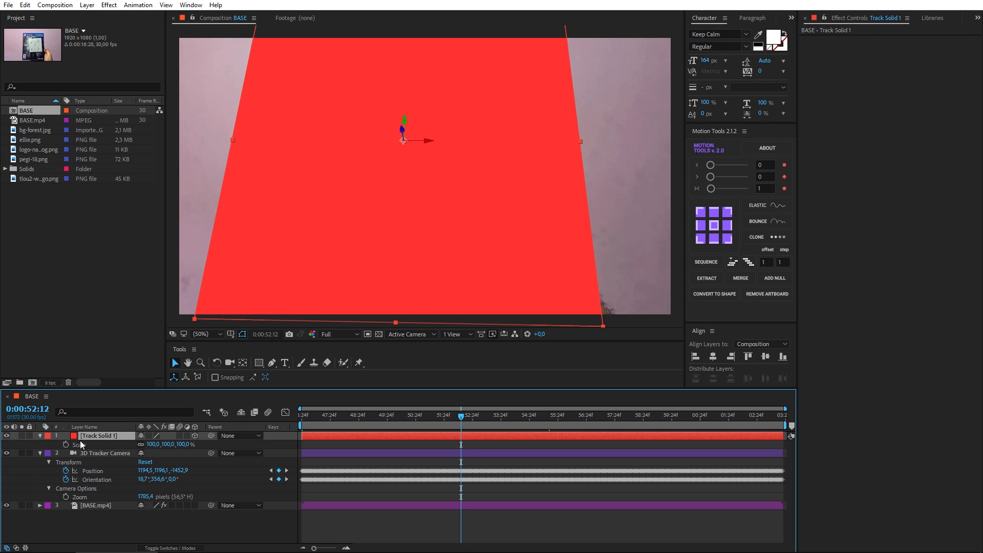
{"action": "left_click", "coordinate": [153, 445]}
{"action": "type", "text": "50"}
{"action": "key", "text": "Return"}
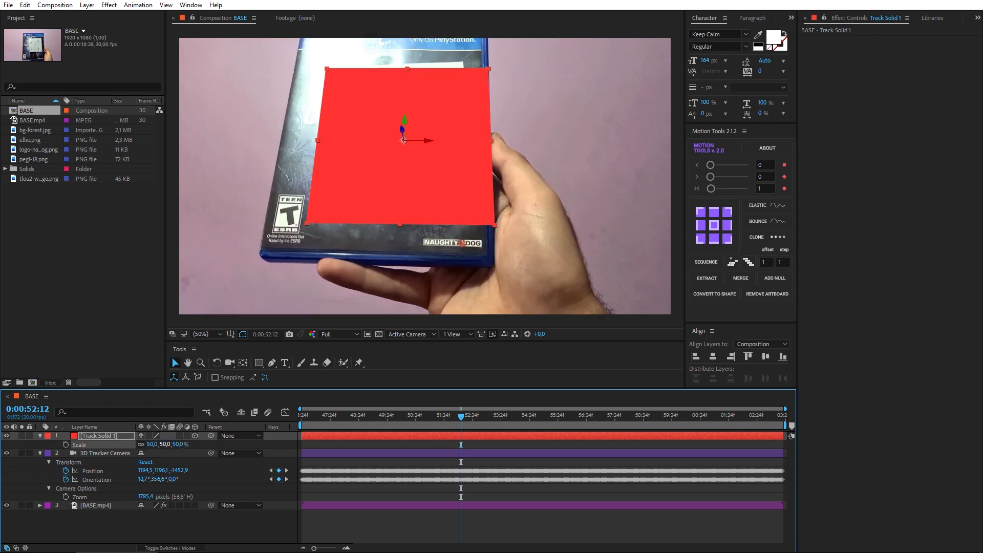
{"action": "left_click_drag", "start_coordinate": [177, 444], "coordinate": [171, 445]}
{"action": "left_click_drag", "start_coordinate": [464, 417], "coordinate": [534, 417]}
{"action": "key", "text": "space"}
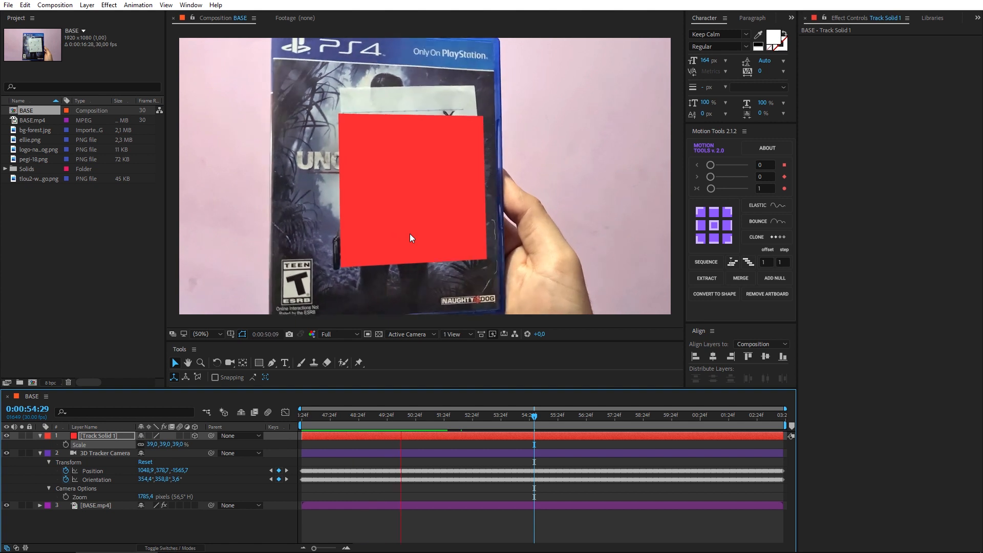
Stop playback, return to the first frame and show only the track solid's position, scale and rotation properties.
{"action": "key", "text": "space"}
{"action": "left_click", "coordinate": [40, 453]}
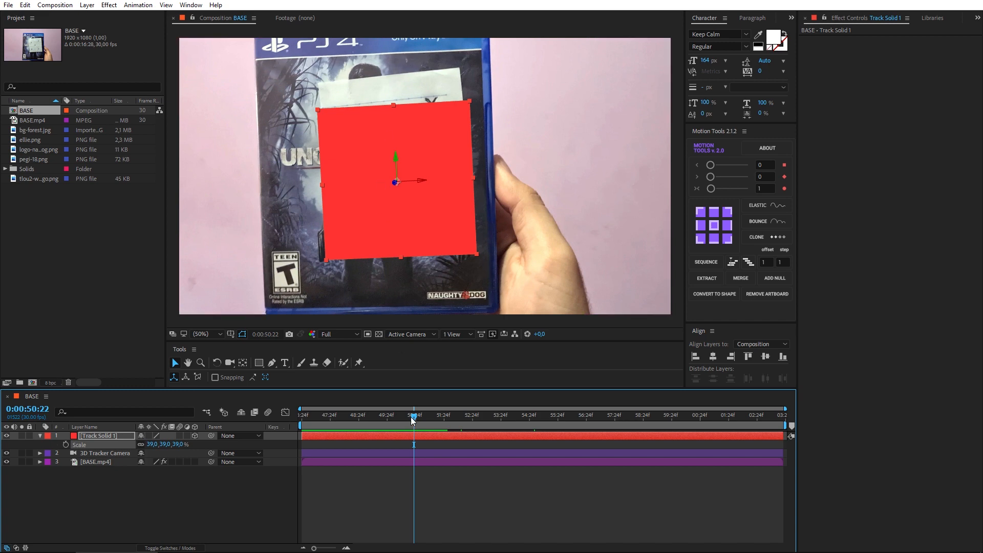
{"action": "left_click_drag", "start_coordinate": [414, 416], "coordinate": [299, 419]}
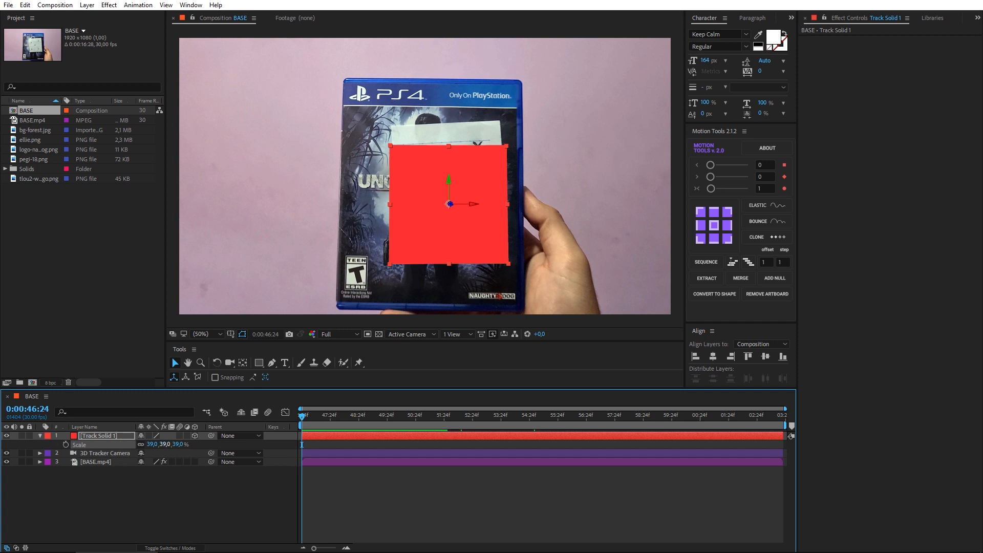
{"action": "left_click", "coordinate": [105, 437]}
{"action": "key", "text": "s"}
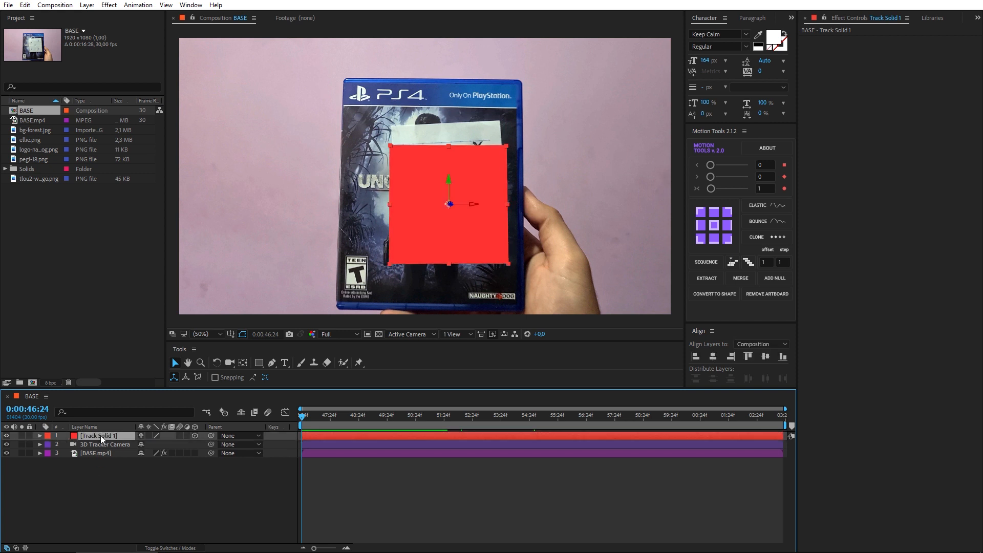
{"action": "left_click", "coordinate": [40, 436]}
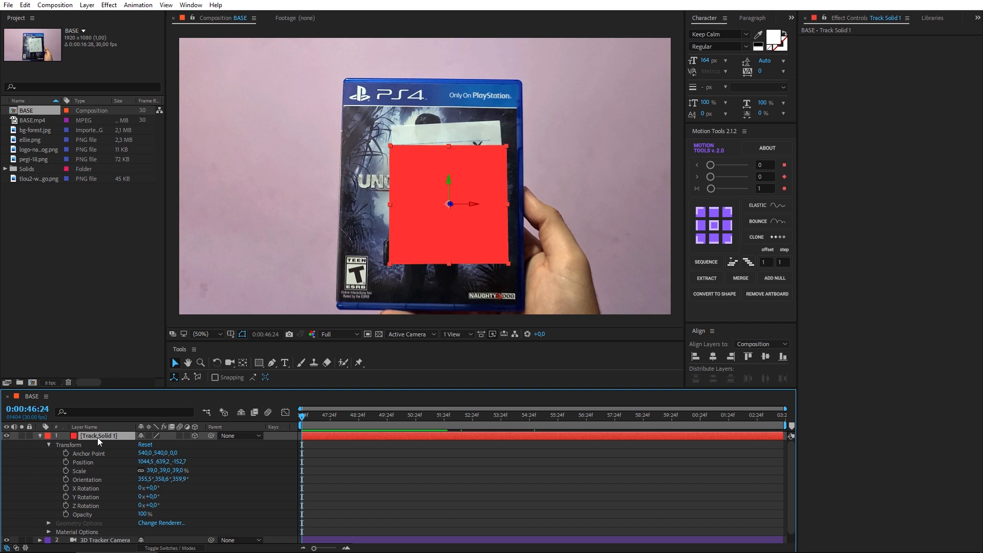
{"action": "key", "text": "s"}
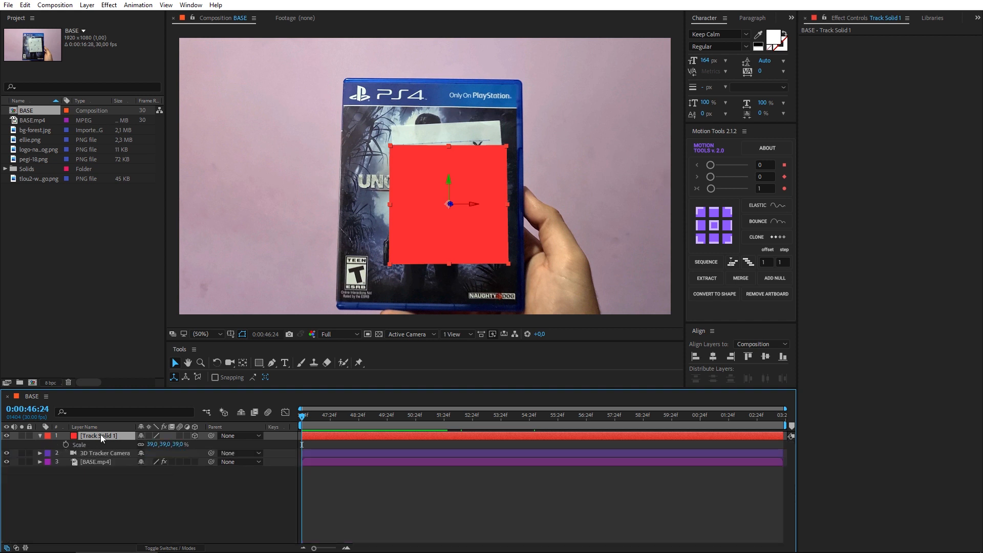
{"action": "key", "text": "shift+p"}
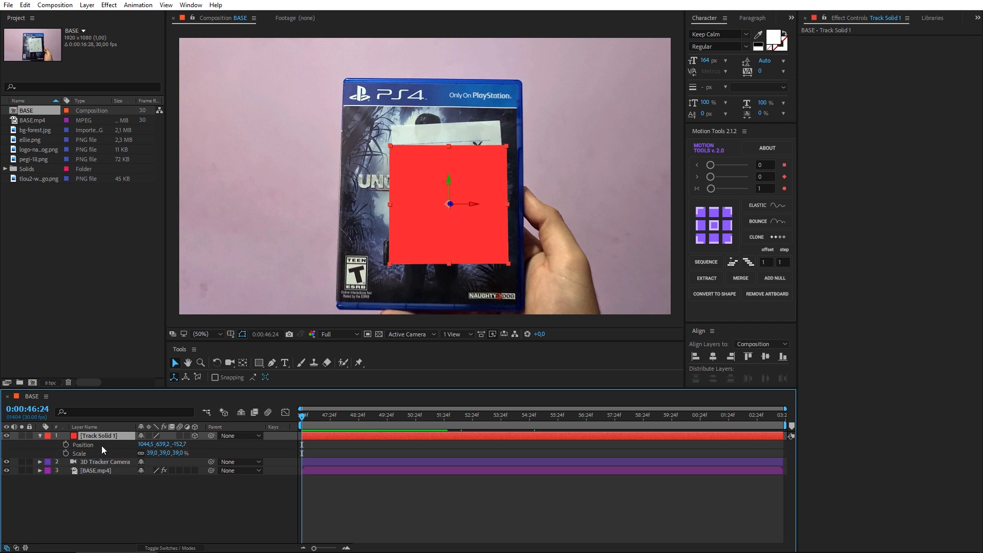
{"action": "key", "text": "shift+r"}
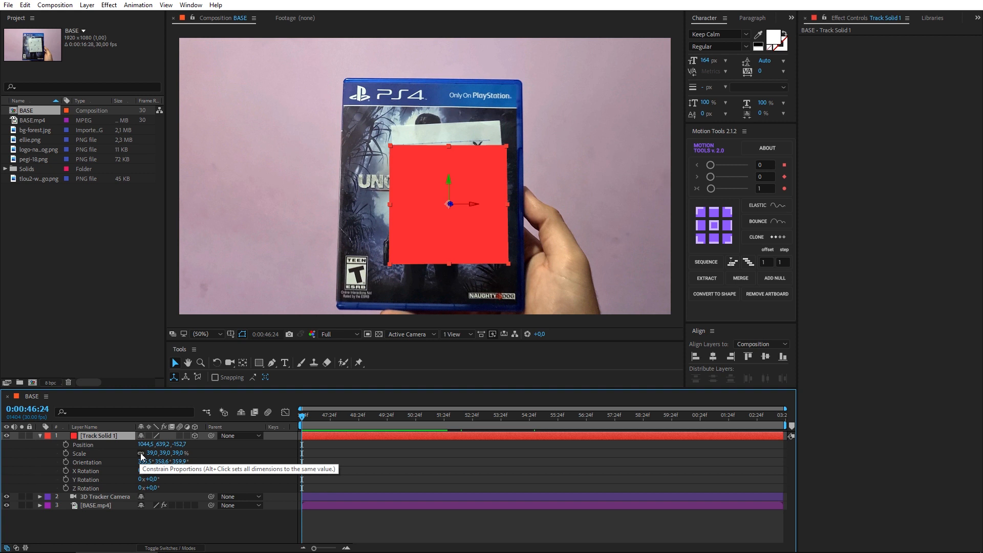
Fit the solid over the cover below the PS4 banner: position 973, 640, -152, unlinked scale 58.1, 65, 48% and Z rotation 1°.
{"action": "left_click_drag", "start_coordinate": [152, 454], "coordinate": [153, 453]}
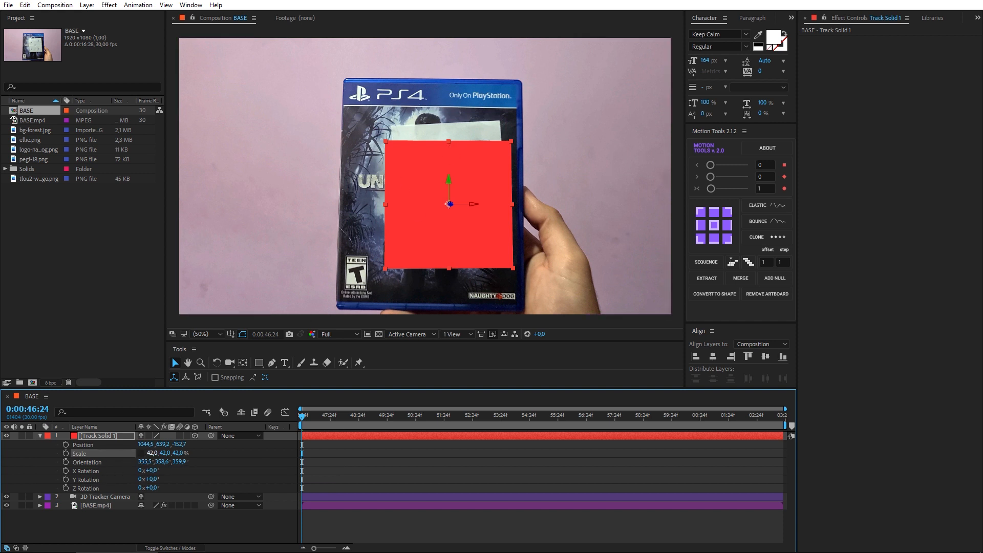
{"action": "mouse_move", "coordinate": [152, 453]}
{"action": "left_mouse_down"}
{"action": "mouse_move", "coordinate": [174, 454]}
{"action": "mouse_move", "coordinate": [147, 454]}
{"action": "left_mouse_up"}
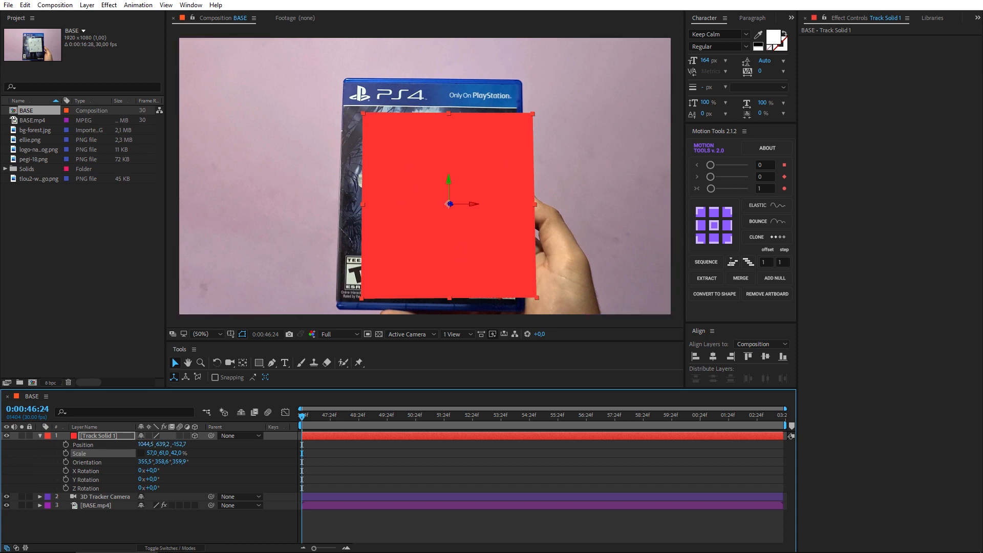
{"action": "mouse_move", "coordinate": [147, 444]}
{"action": "left_mouse_down"}
{"action": "mouse_move", "coordinate": [111, 444]}
{"action": "mouse_move", "coordinate": [171, 444]}
{"action": "mouse_move", "coordinate": [153, 445]}
{"action": "left_mouse_up"}
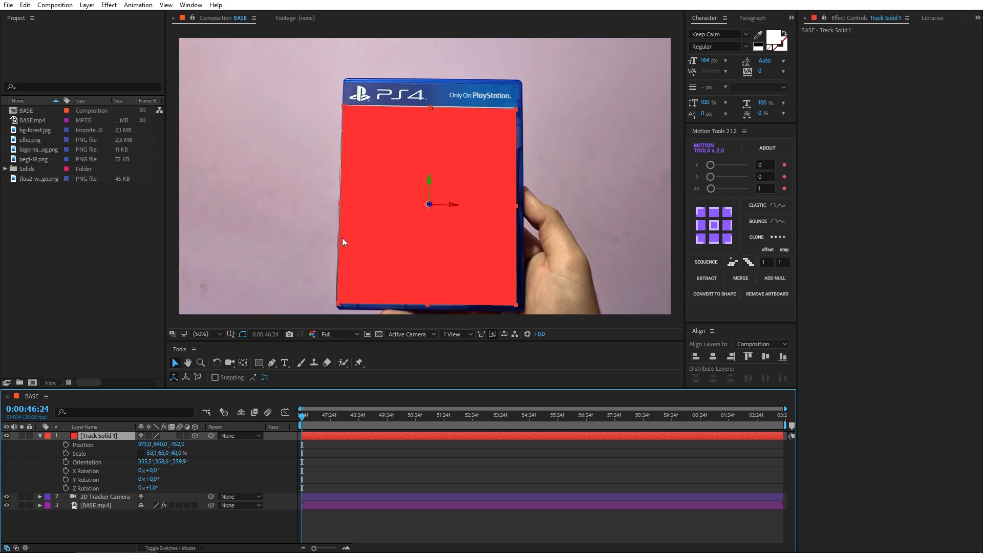
Play back part of the composition to check how the resized solid follows the game case, and collapse the solid's properties.
{"action": "left_click_drag", "start_coordinate": [322, 416], "coordinate": [439, 416]}
{"action": "key", "text": "space"}
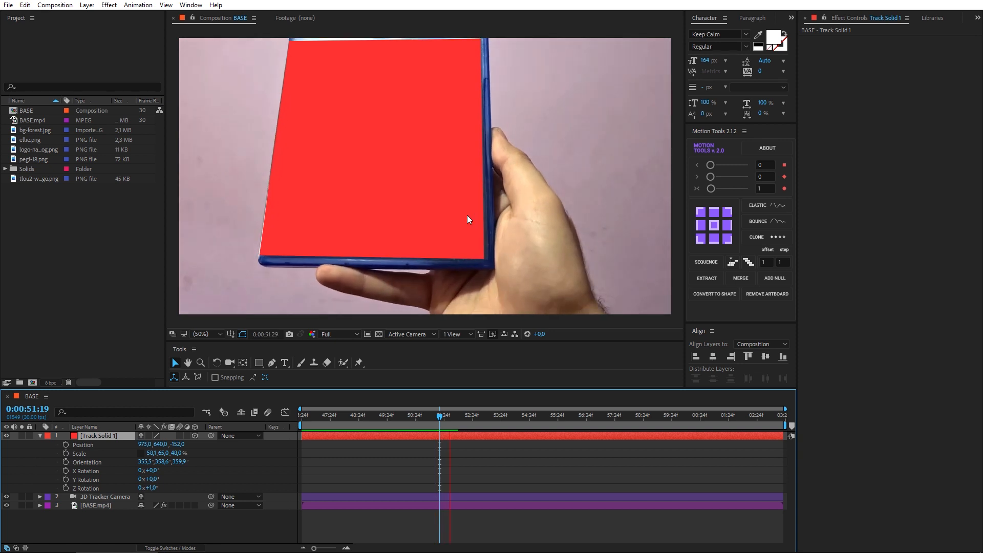
{"action": "key", "text": "space"}
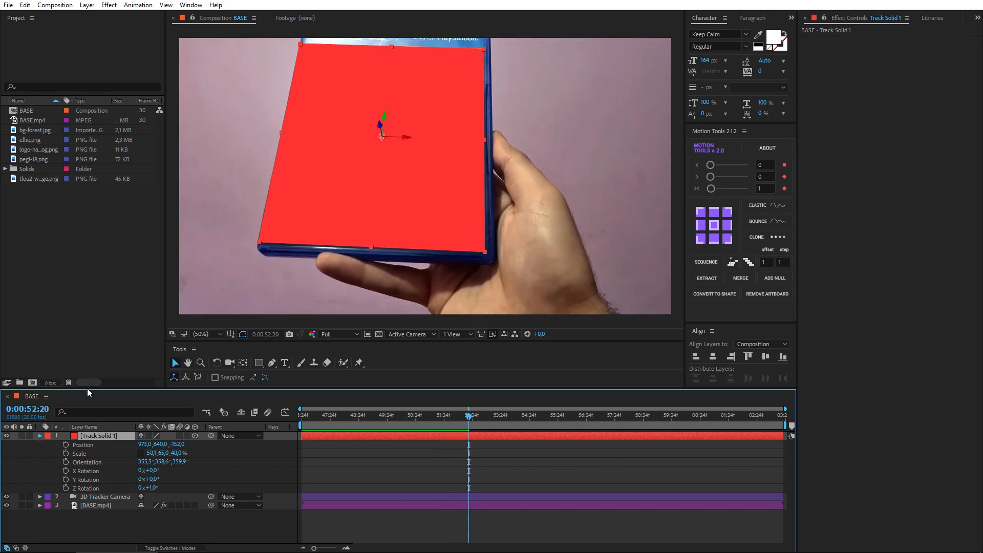
{"action": "left_click", "coordinate": [40, 436]}
{"action": "left_click_drag", "start_coordinate": [450, 417], "coordinate": [382, 417]}
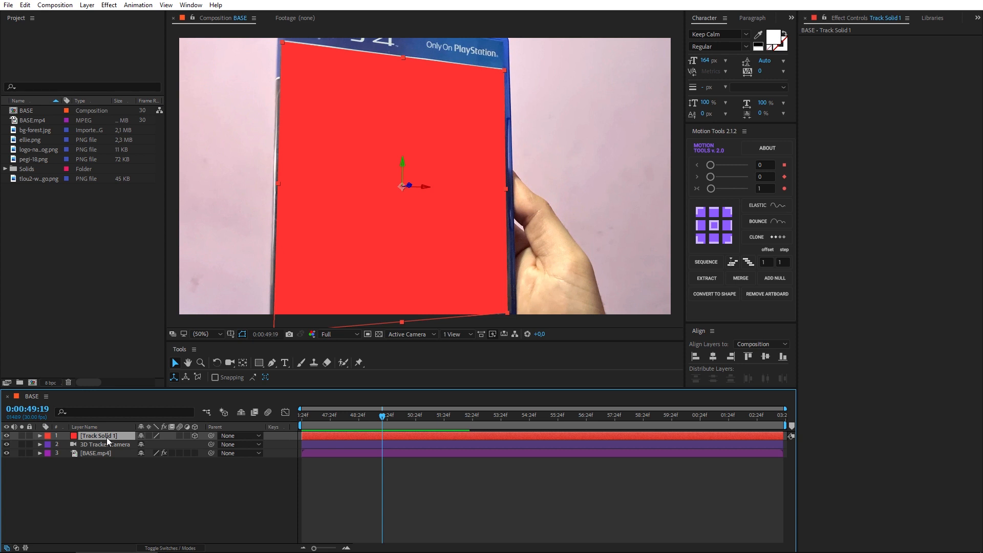
Review the track solid's modified properties, collapse them and go to 0:00:48:23.
{"action": "key", "text": "u"}
{"action": "key", "text": "u"}
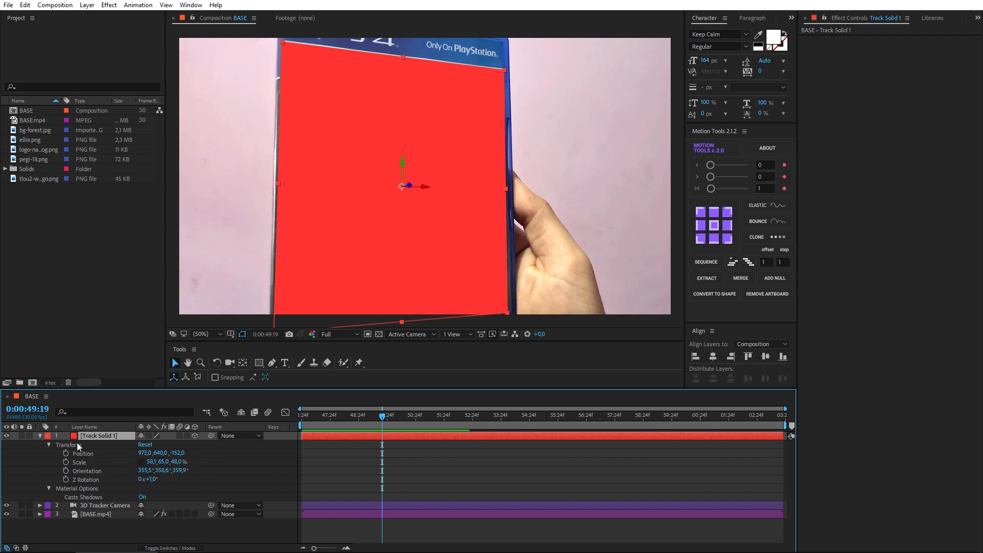
{"action": "left_click", "coordinate": [40, 436]}
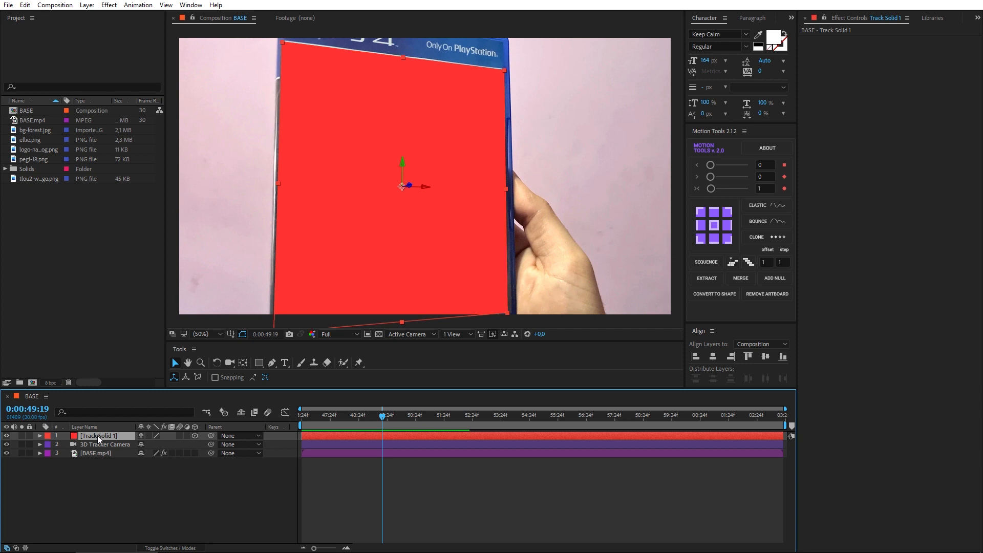
{"action": "left_click_drag", "start_coordinate": [381, 417], "coordinate": [358, 417]}
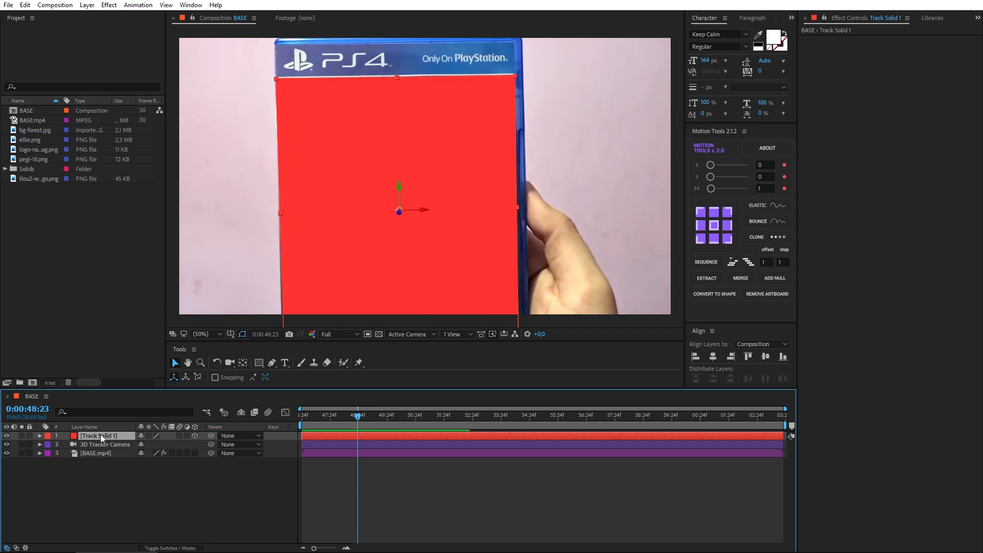
Duplicate the track solid layer and rename the copy Chroma.
{"action": "key", "text": "ctrl+d"}
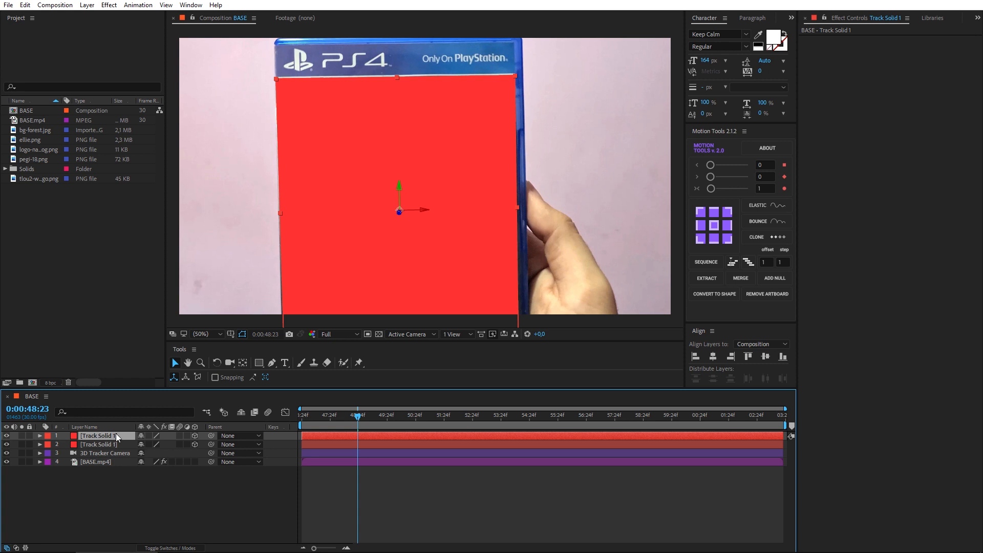
{"action": "key", "text": "Delete"}
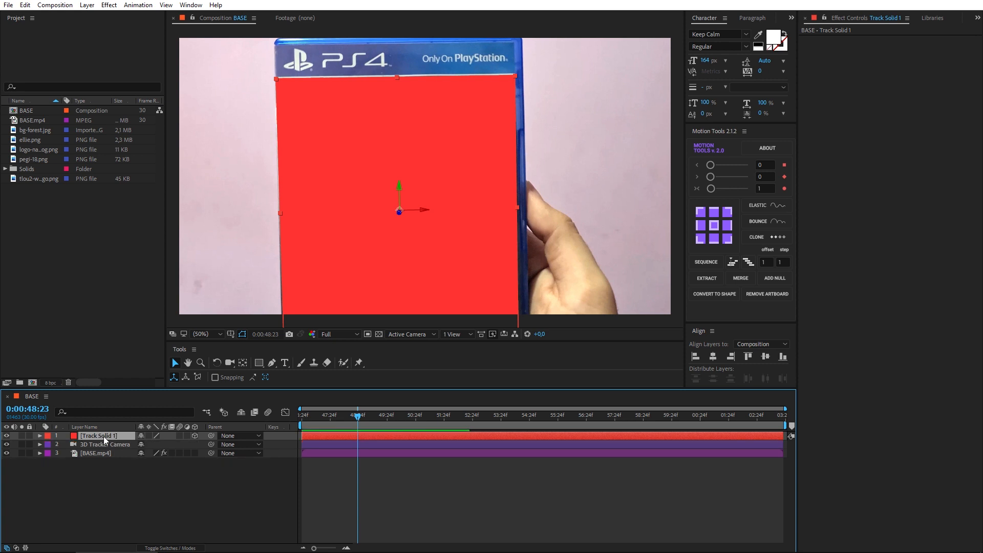
{"action": "key", "text": "ctrl+d"}
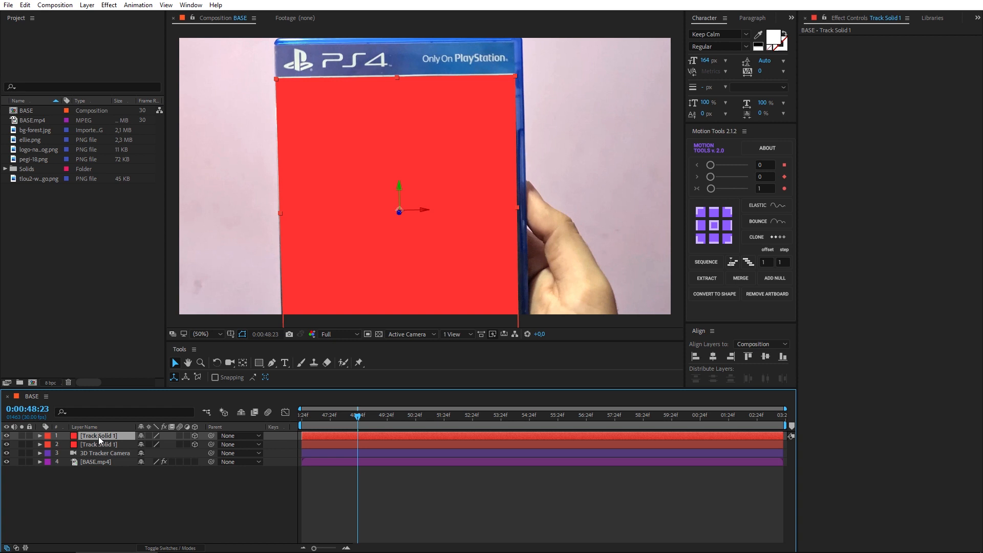
{"action": "right_click", "coordinate": [98, 436]}
{"action": "left_click", "coordinate": [110, 433]}
{"action": "type", "text": "Chroma"}
{"action": "key", "text": "Return"}
Change the Chroma layer's color to green 00FF00 as a new solid.
{"action": "key", "text": "ctrl+shift+y"}
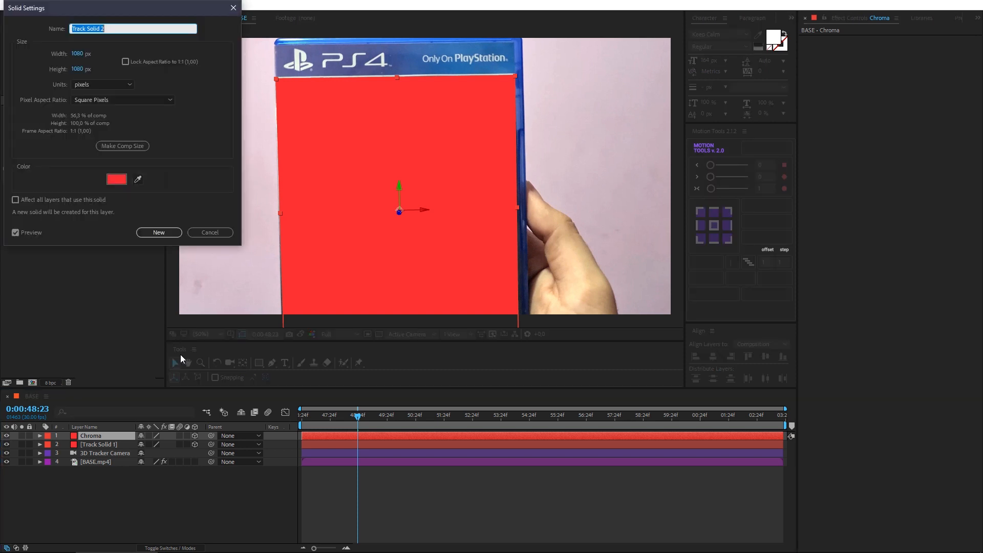
{"action": "left_click", "coordinate": [117, 179]}
{"action": "type", "text": "00F000"}
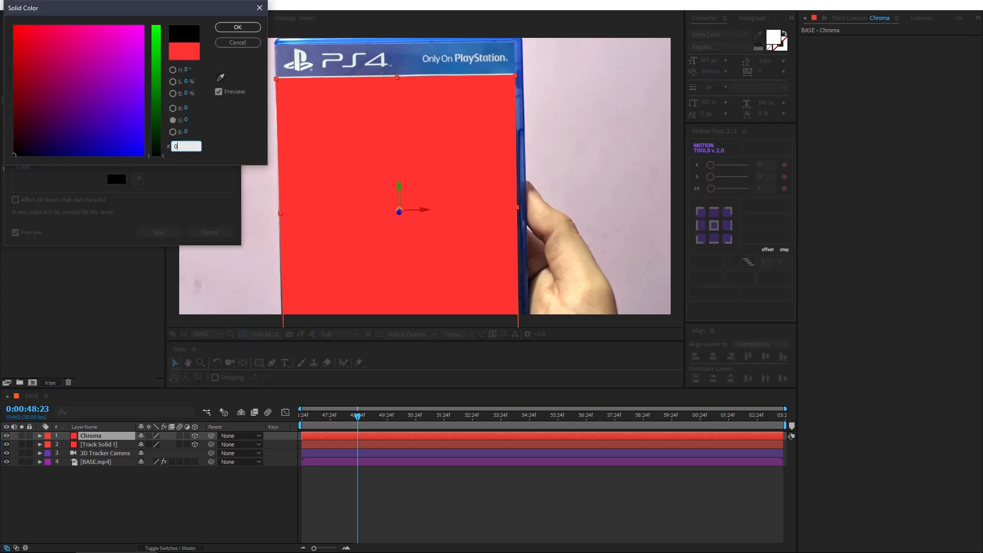
{"action": "key", "text": "BackSpace"}
{"action": "key", "text": "BackSpace"}
{"action": "key", "text": "BackSpace"}
{"action": "type", "text": "F00"}
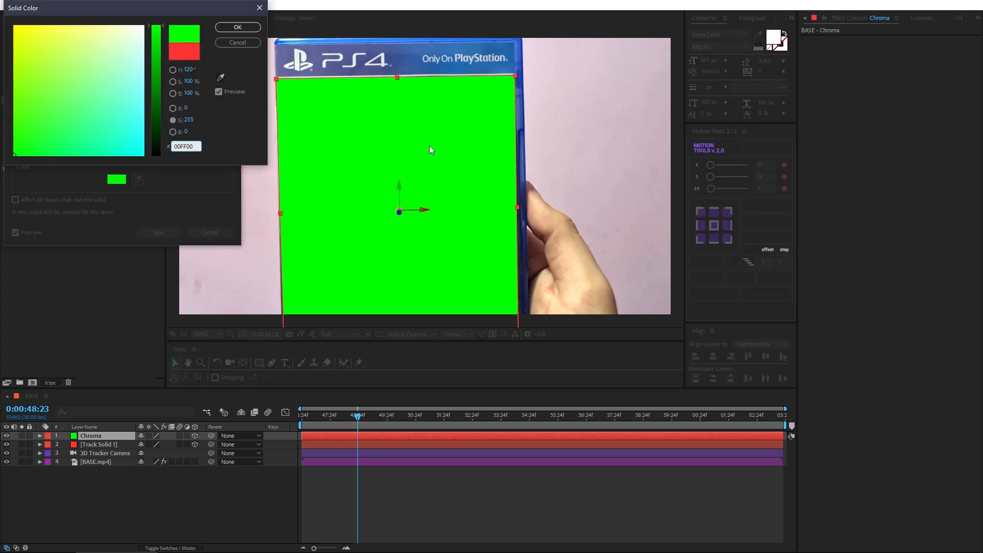
{"action": "left_click", "coordinate": [238, 26]}
{"action": "left_click", "coordinate": [159, 233]}
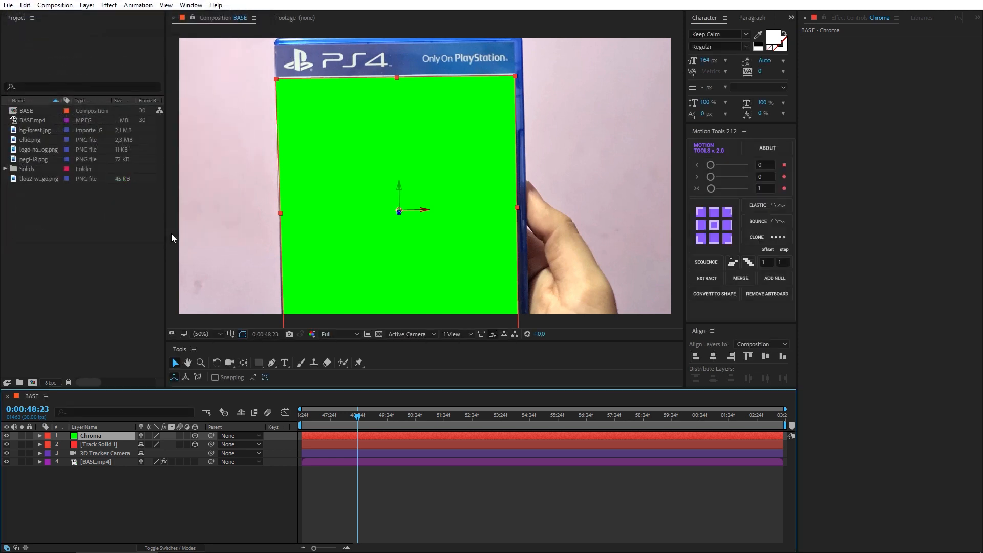
Hide the Chroma layer and pre-compose Track Solid 1 with all attributes left in BASE.
{"action": "left_click", "coordinate": [6, 435]}
{"action": "left_click", "coordinate": [115, 448]}
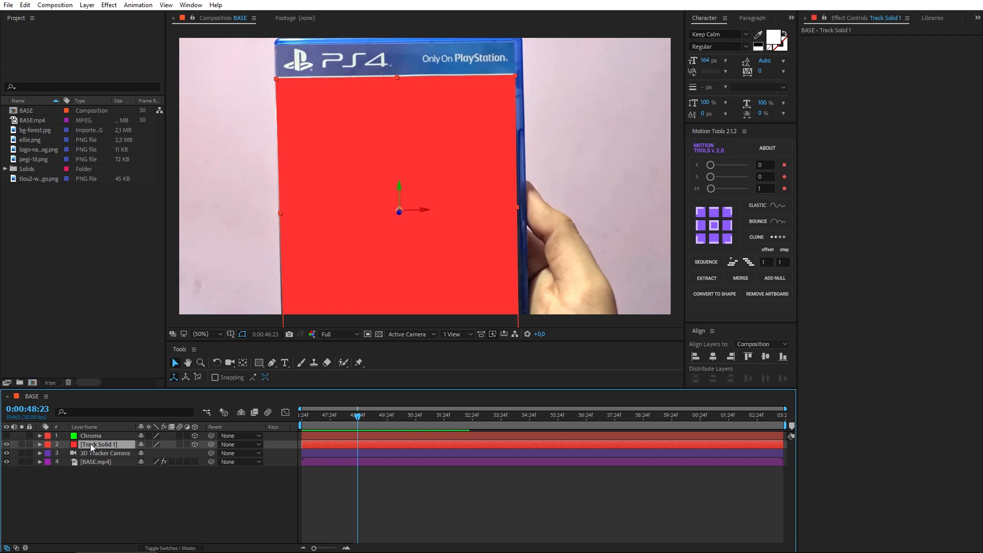
{"action": "right_click", "coordinate": [91, 443]}
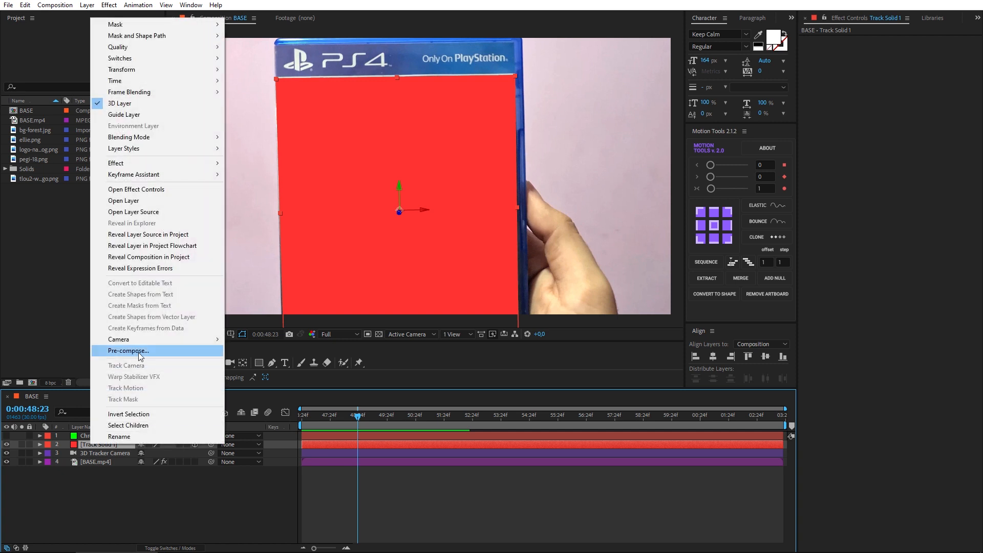
{"action": "left_click", "coordinate": [90, 445]}
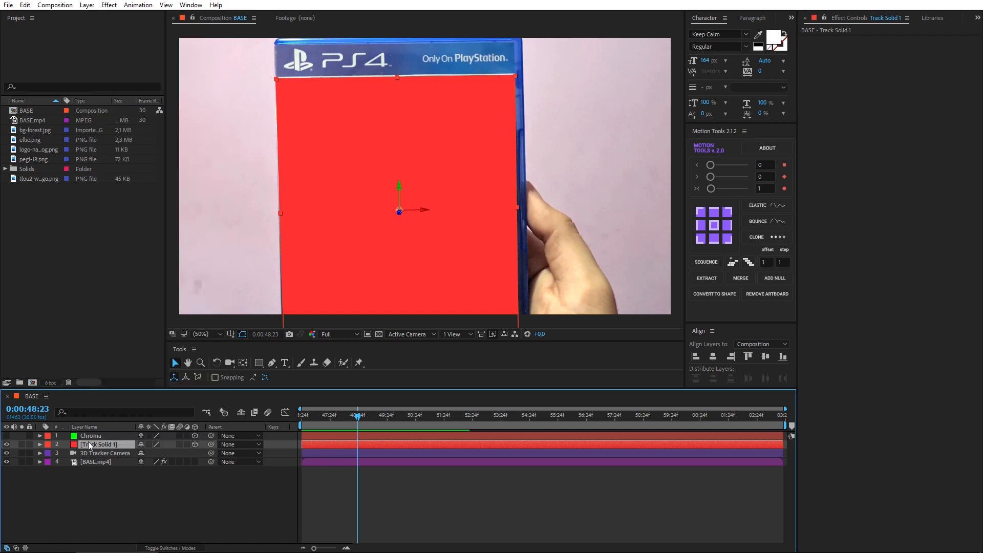
{"action": "key", "text": "ctrl+shift+c"}
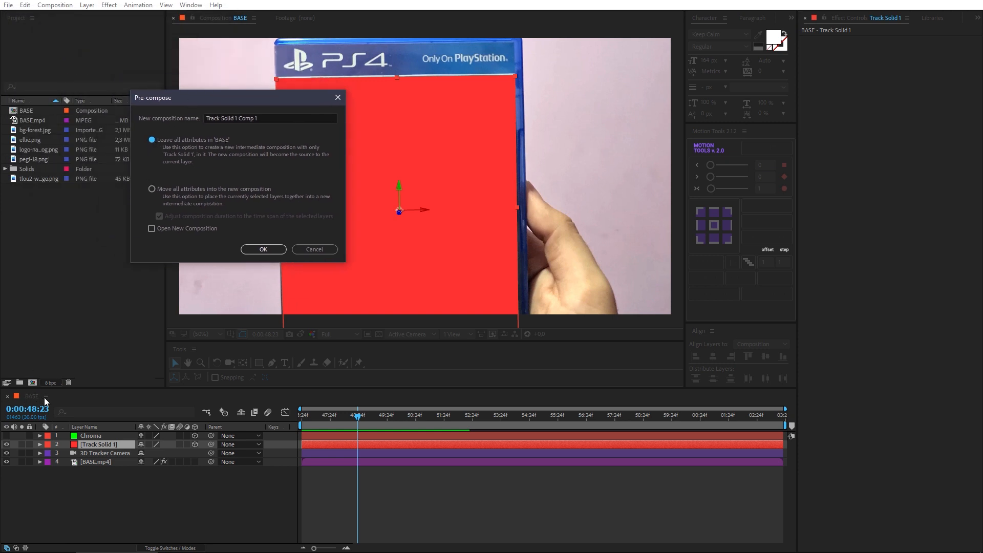
{"action": "key", "text": "Return"}
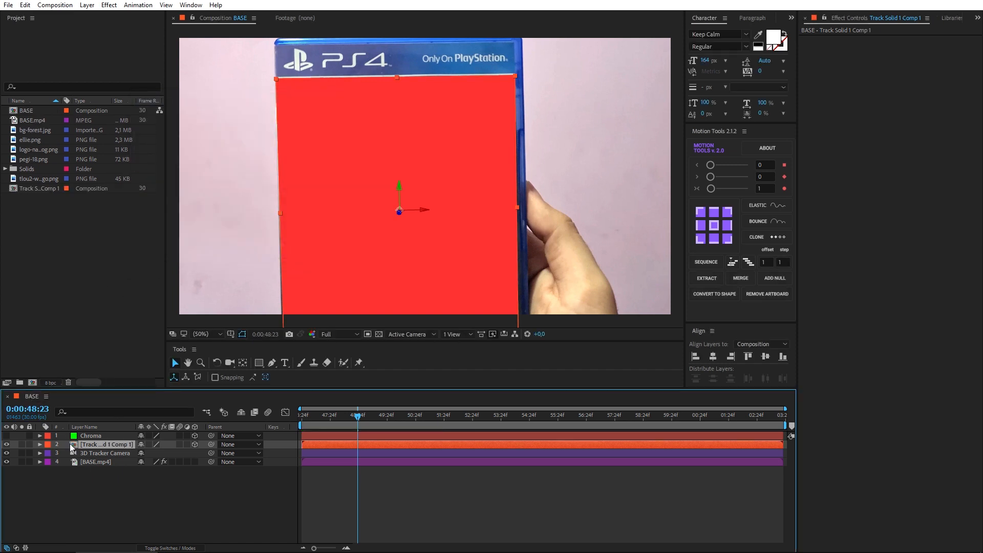
Open the track solid's precomposition and replace its red solid with bg-forest.jpg.
{"action": "double_click", "coordinate": [103, 445]}
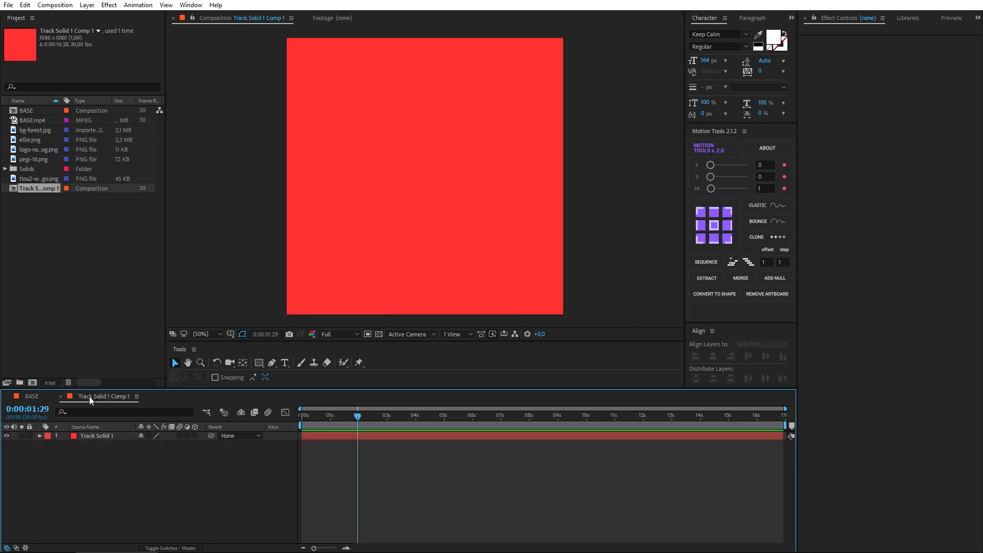
{"action": "left_click", "coordinate": [92, 435]}
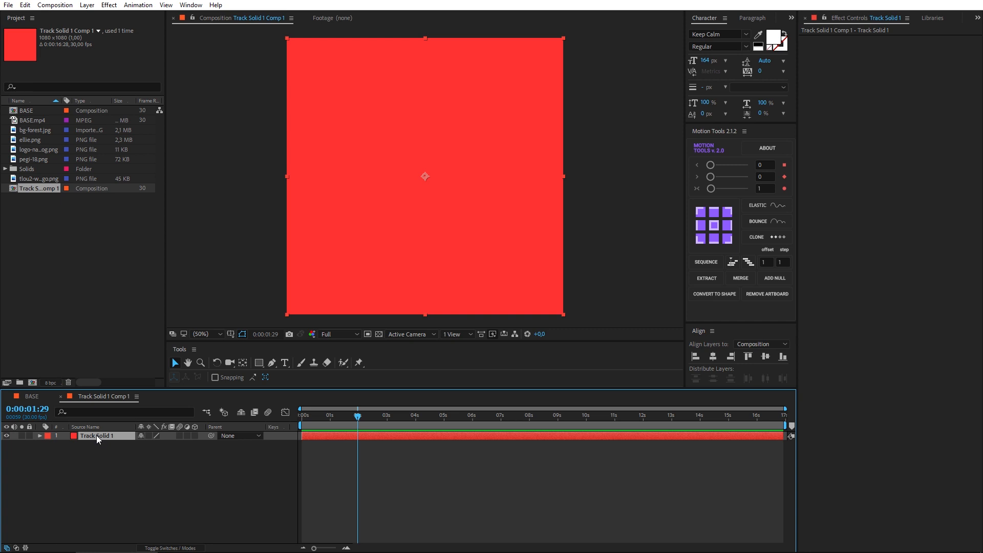
{"action": "key", "text": "Delete"}
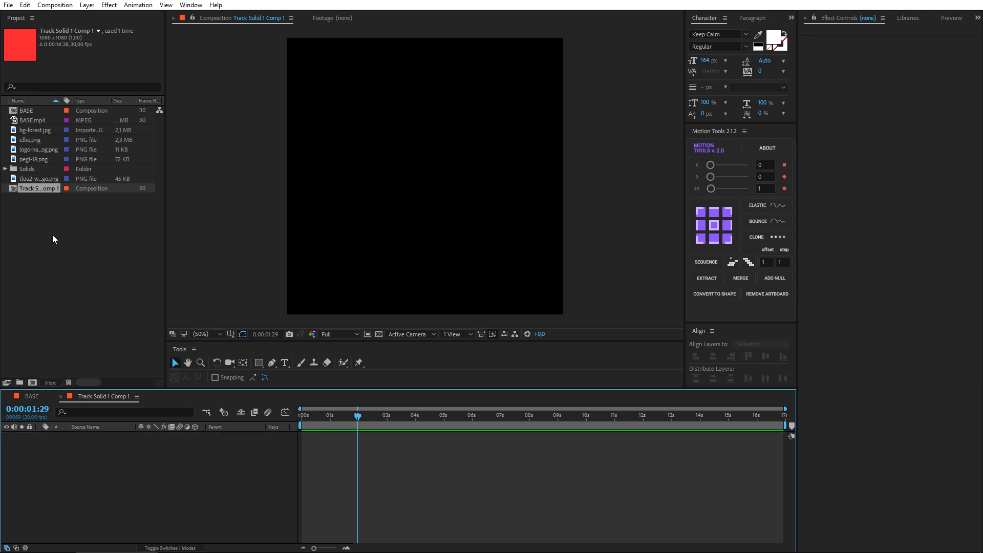
{"action": "left_click", "coordinate": [38, 130]}
{"action": "left_click_drag", "start_coordinate": [82, 372], "coordinate": [76, 441]}
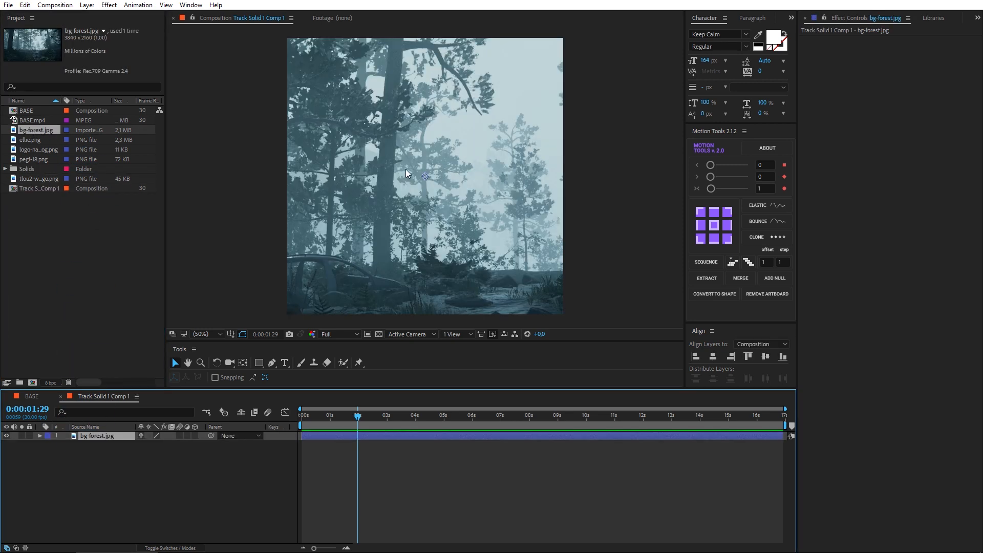
Zoom the composition view out far enough to show the forest layer's full bounds around the frame.
{"action": "key", "text": "comma"}
{"action": "key", "text": "comma"}
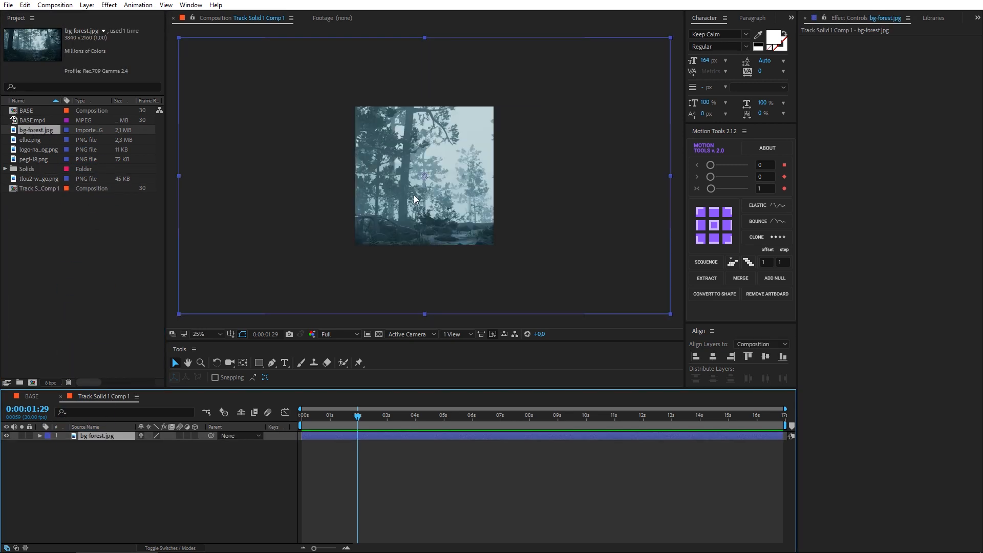
{"action": "left_click", "coordinate": [210, 334]}
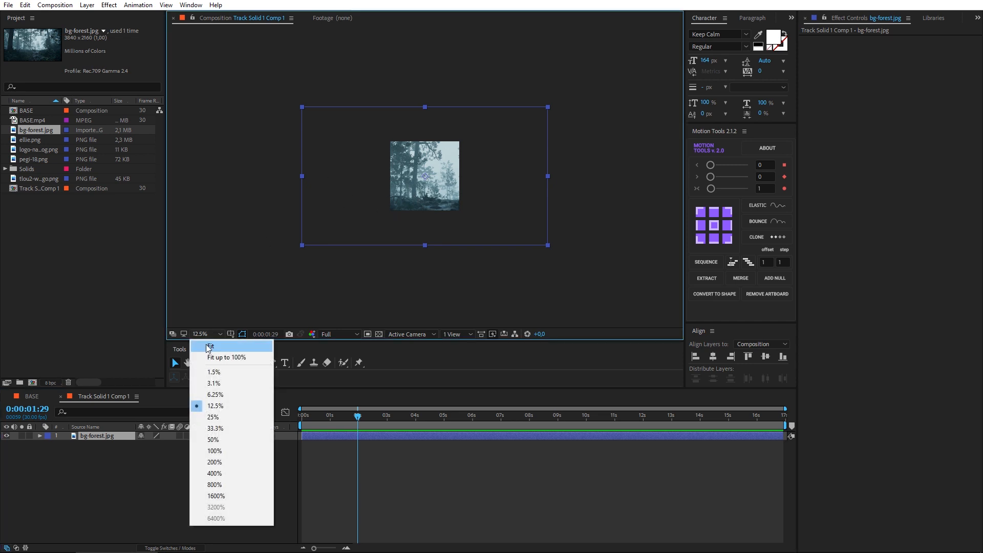
{"action": "left_click", "coordinate": [292, 264]}
{"action": "scroll", "coordinate": [382, 177], "scroll_direction": "up", "scroll_amount": 2}
{"action": "scroll", "coordinate": [388, 178], "scroll_direction": "down", "scroll_amount": 2}
{"action": "left_click", "coordinate": [211, 335]}
{"action": "left_click", "coordinate": [218, 397]}
{"action": "left_click", "coordinate": [215, 335]}
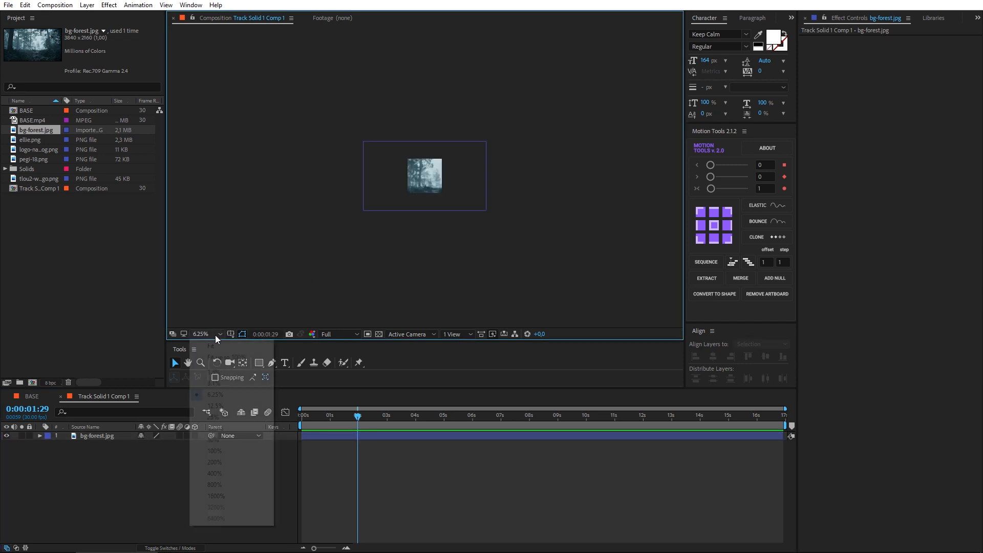
{"action": "left_click", "coordinate": [223, 417]}
{"action": "left_click", "coordinate": [218, 335]}
{"action": "left_click", "coordinate": [221, 429]}
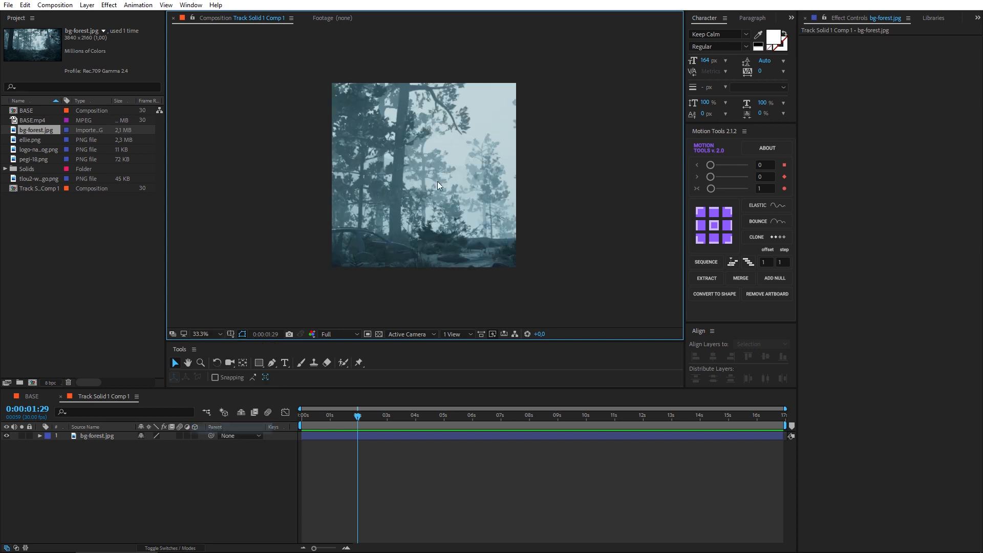
{"action": "scroll", "coordinate": [440, 179], "scroll_direction": "down", "scroll_amount": 2}
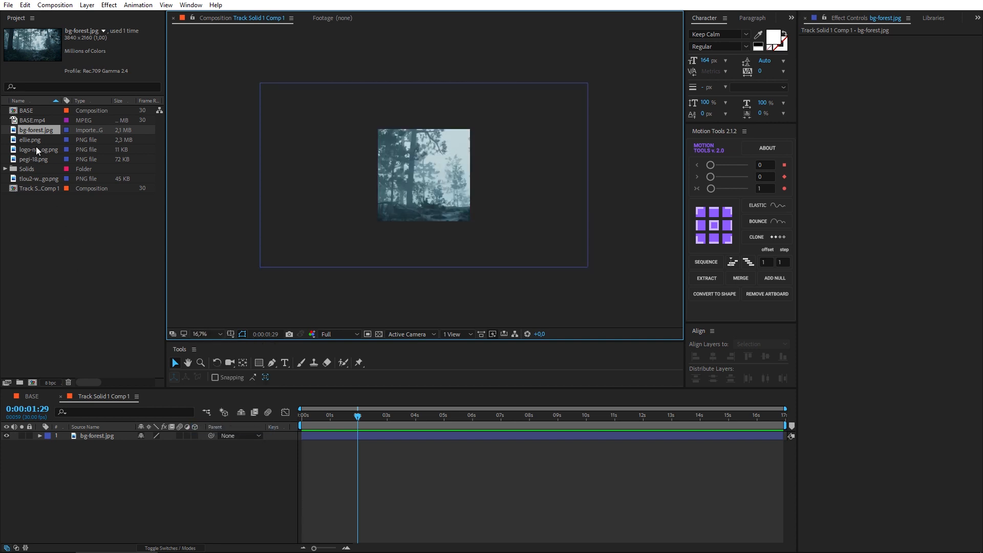
Add ellie.png above bg-forest.jpg and set the forest layer's scale to 80%.
{"action": "left_click_drag", "start_coordinate": [31, 140], "coordinate": [93, 432]}
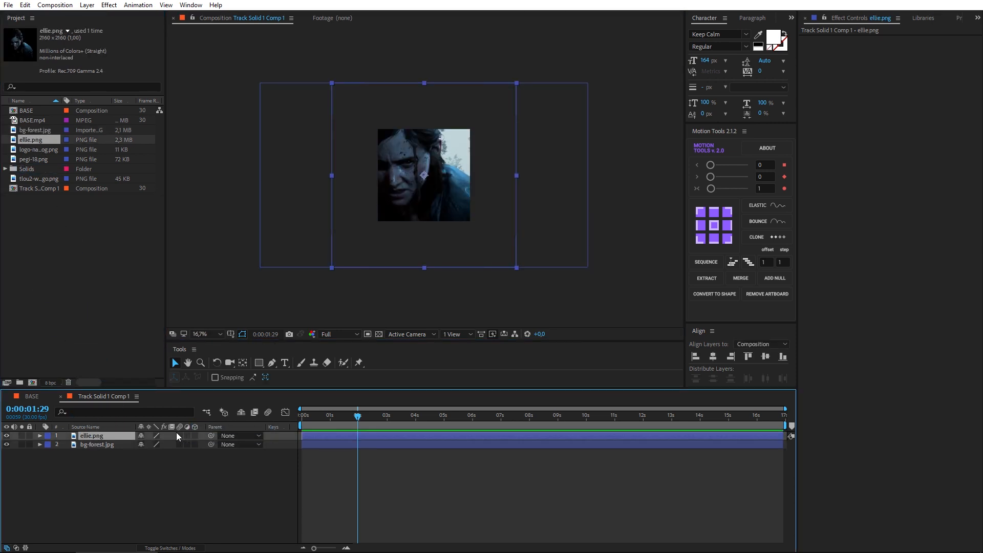
{"action": "left_click", "coordinate": [100, 445]}
{"action": "key", "text": "s"}
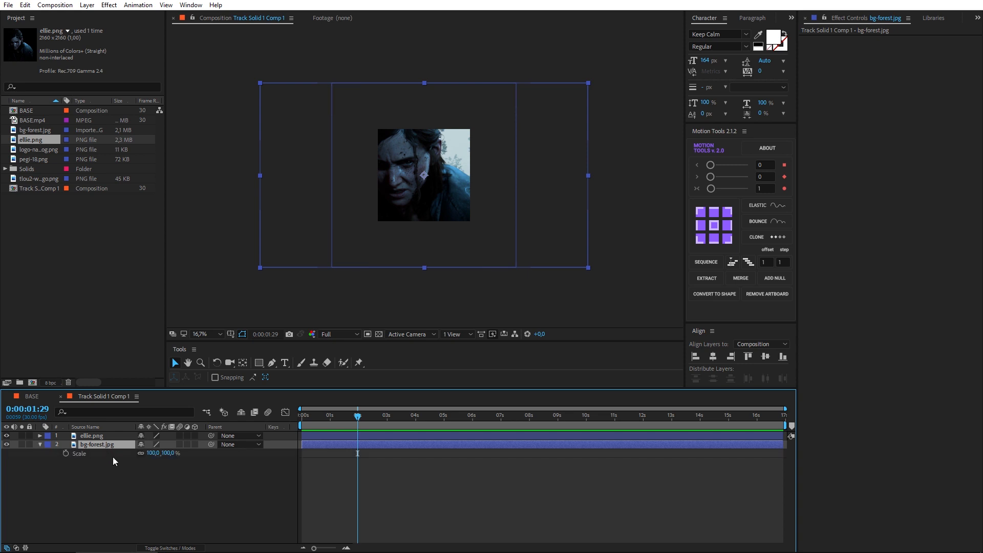
{"action": "left_click_drag", "start_coordinate": [153, 453], "coordinate": [144, 455]}
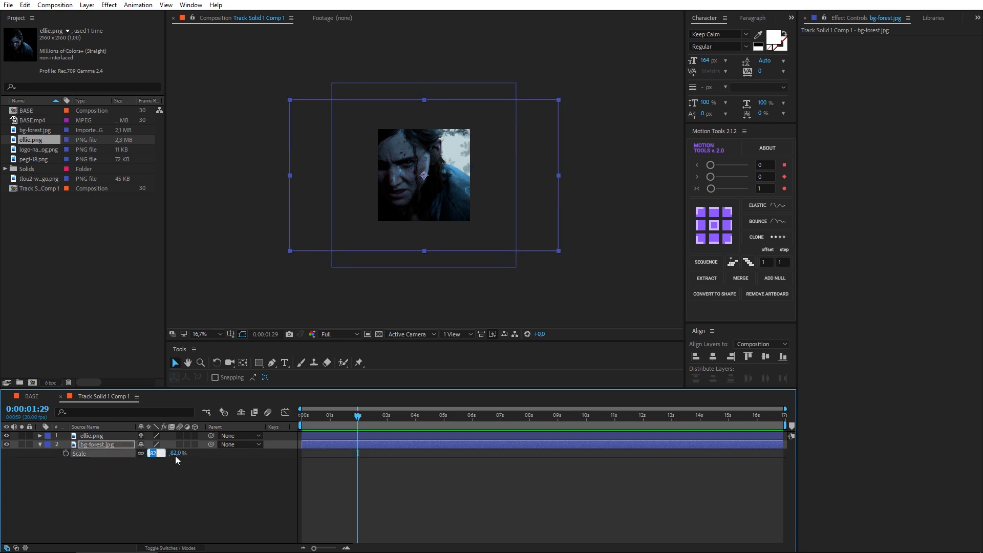
{"action": "type", "text": "80"}
{"action": "key", "text": "Return"}
Scale ellie.png to 61% and shift it toward the right side of the cover, at about 870, 492.
{"action": "left_click", "coordinate": [109, 434]}
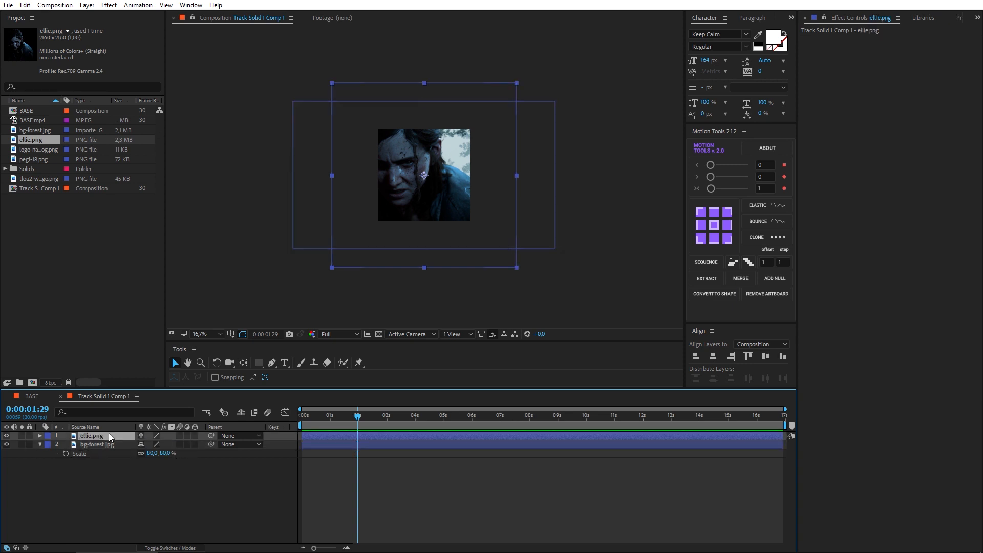
{"action": "key", "text": "s"}
{"action": "left_click_drag", "start_coordinate": [153, 444], "coordinate": [133, 444]}
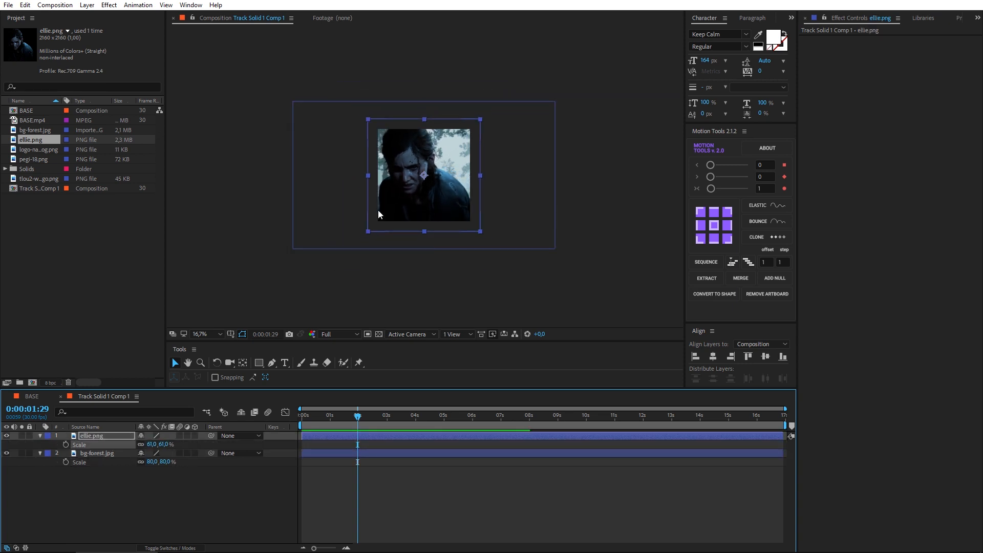
{"action": "left_click_drag", "start_coordinate": [378, 210], "coordinate": [396, 208]}
{"action": "key", "text": "ctrl+shift+a"}
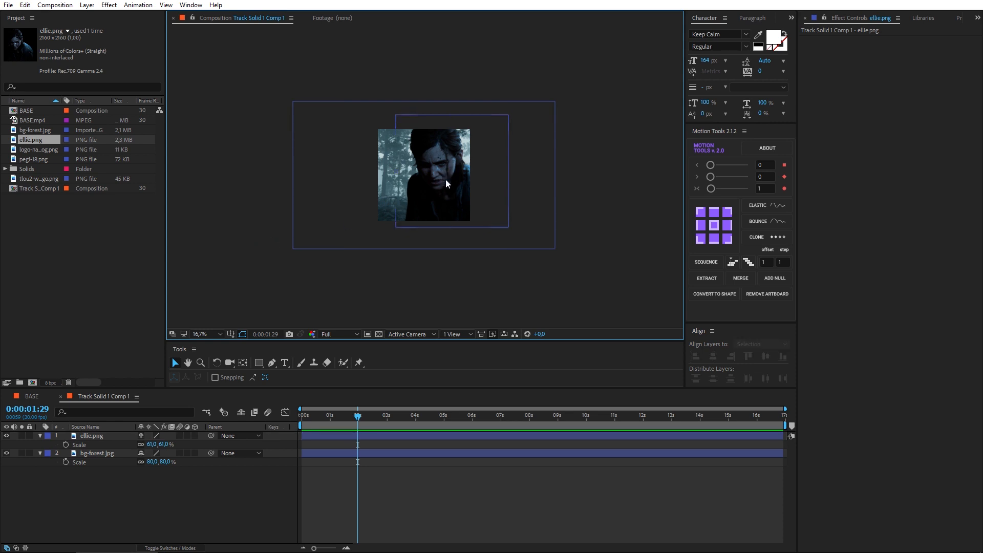
Play back the BASE composition to check how the forest and Ellie artwork tracks on the game case.
{"action": "left_click", "coordinate": [45, 397]}
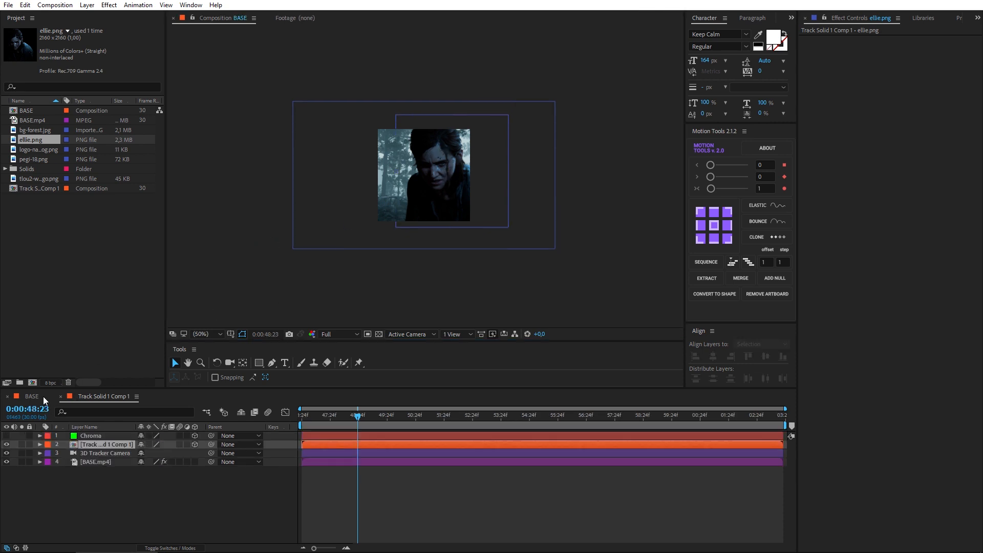
{"action": "key", "text": "space"}
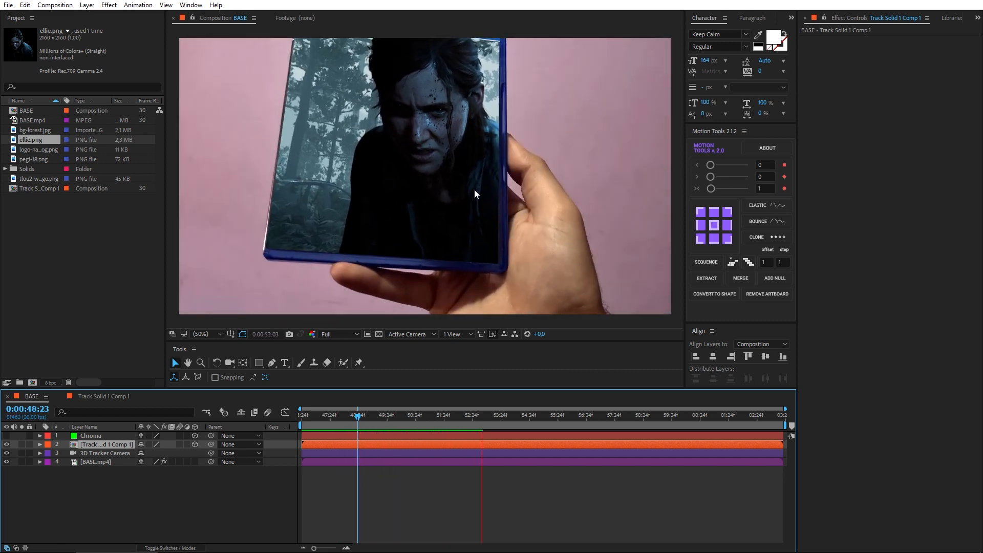
{"action": "key", "text": "space"}
Show Track Solid 1 Comp 1 in two horizontal views and make ellie.png and bg-forest.jpg 3D layers.
{"action": "left_click", "coordinate": [96, 397]}
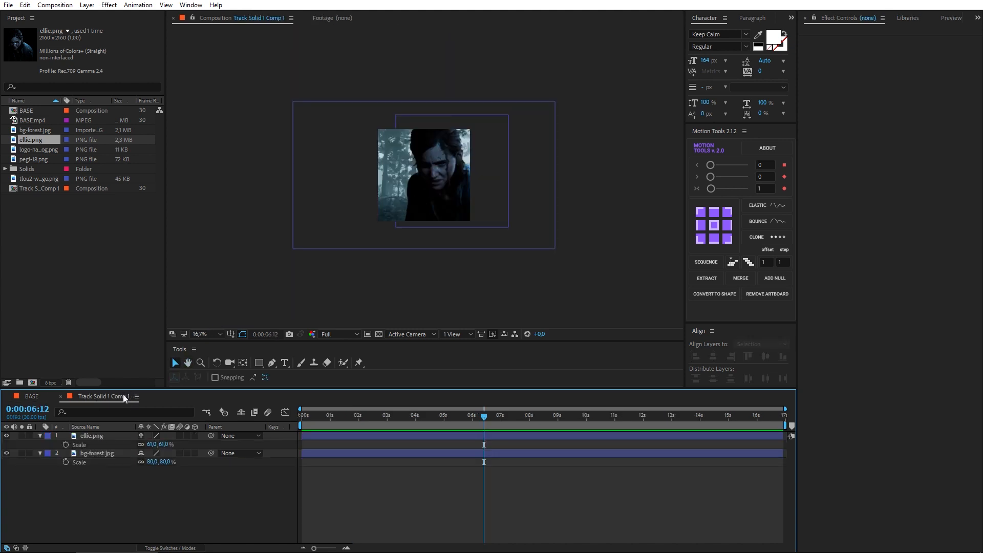
{"action": "left_click", "coordinate": [40, 436]}
{"action": "left_click", "coordinate": [40, 444]}
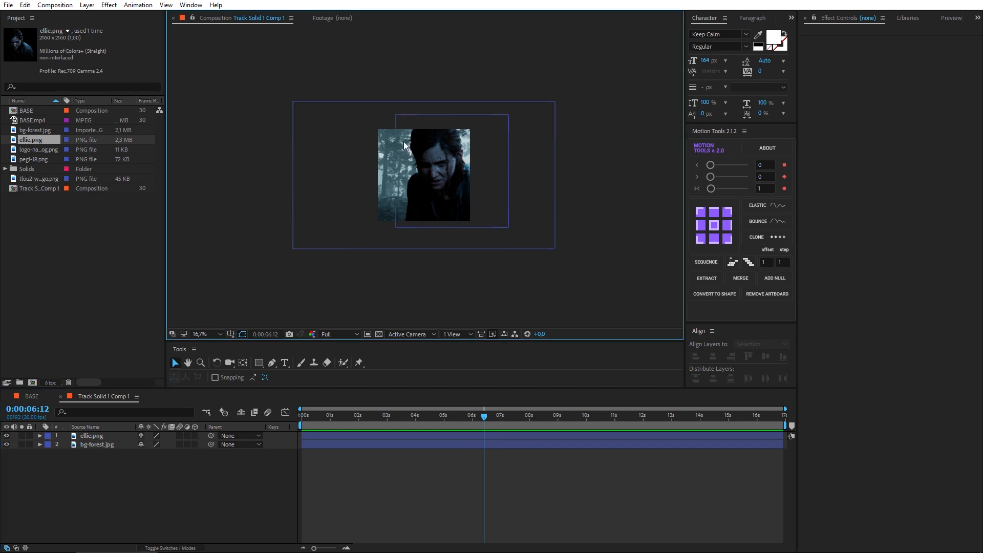
{"action": "scroll", "coordinate": [424, 179], "scroll_direction": "up", "scroll_amount": 2}
{"action": "left_click", "coordinate": [462, 335]}
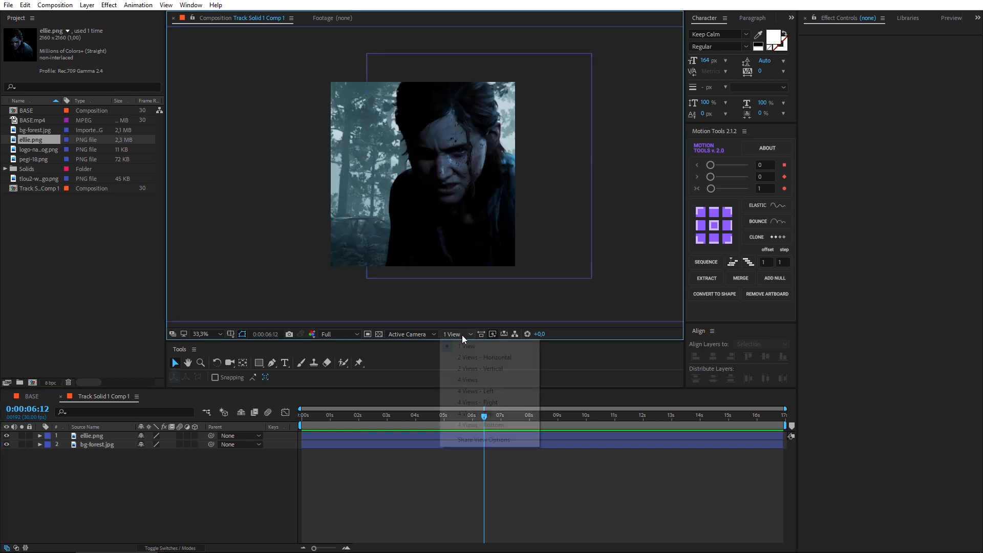
{"action": "left_click", "coordinate": [487, 357]}
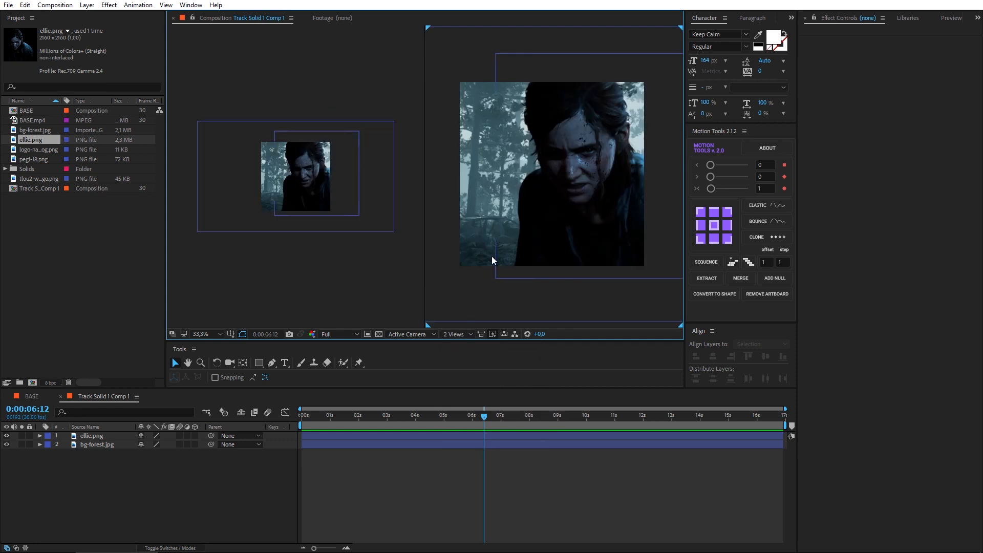
{"action": "left_click", "coordinate": [492, 256]}
{"action": "left_click", "coordinate": [402, 254]}
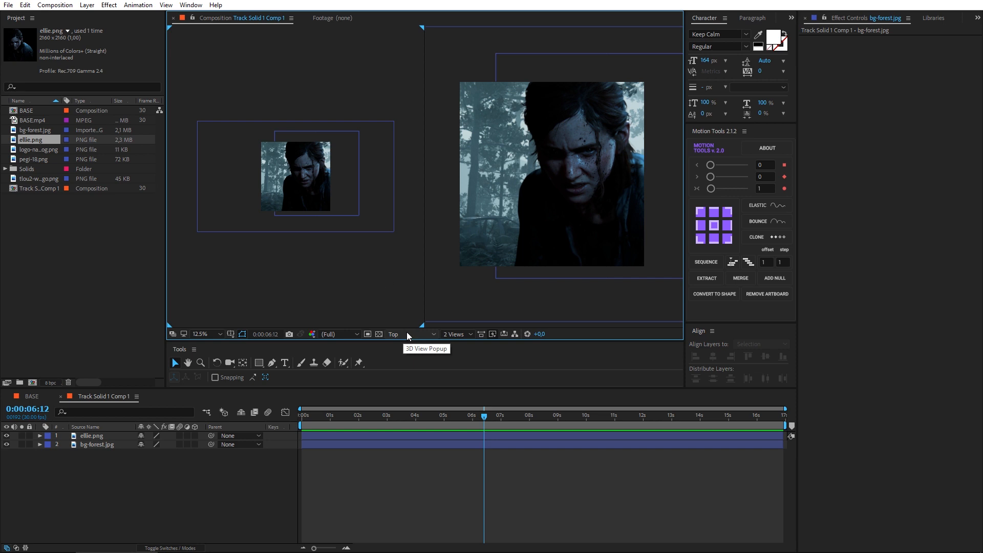
{"action": "left_click", "coordinate": [195, 435]}
{"action": "left_click", "coordinate": [195, 444]}
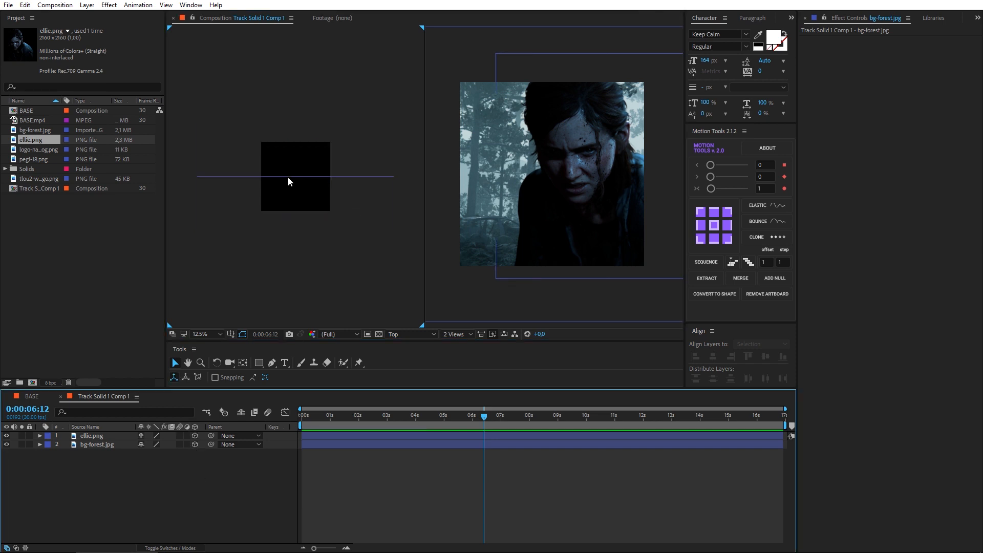
Push bg-forest.jpg back in depth using the Top view and set its Z position to 1000.
{"action": "left_click", "coordinate": [103, 445]}
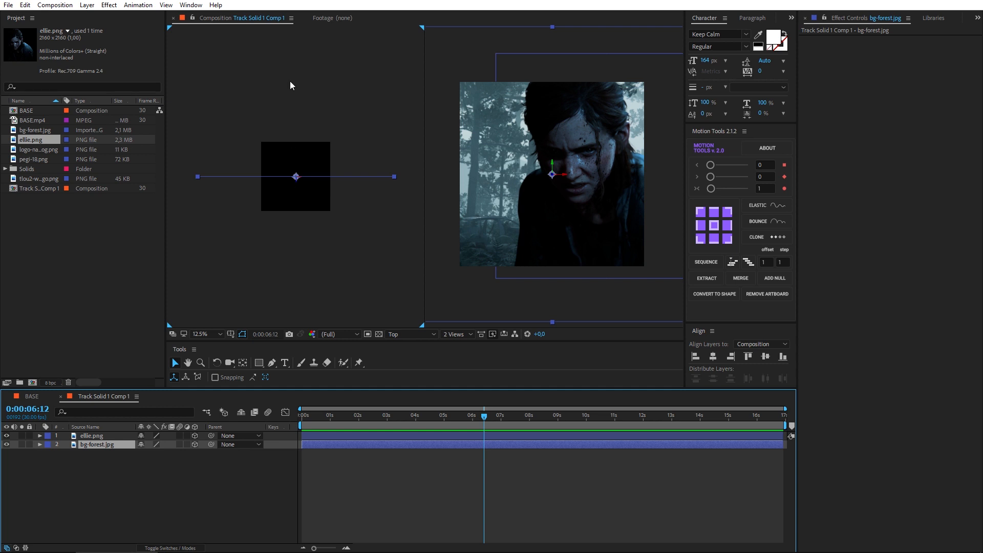
{"action": "scroll", "coordinate": [294, 185], "scroll_direction": "up", "scroll_amount": 3}
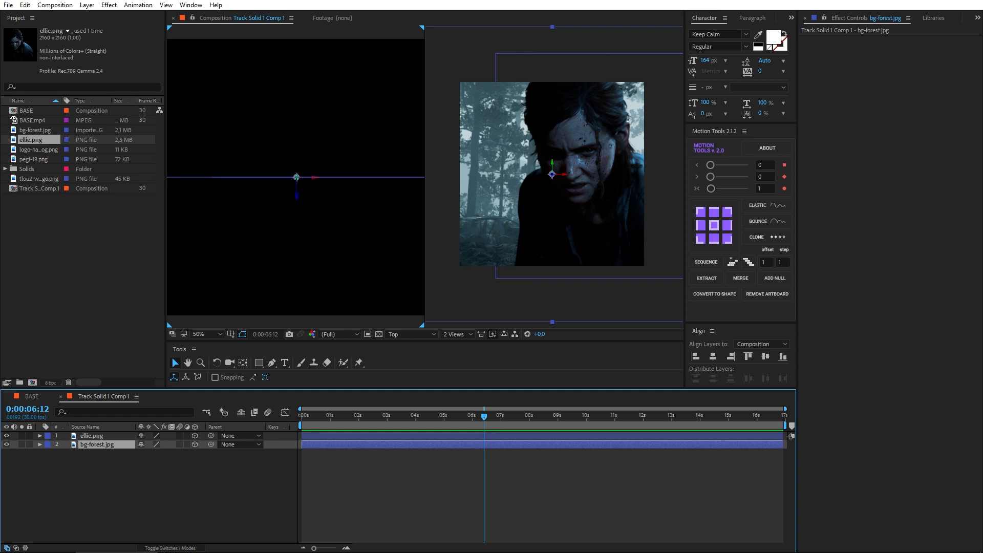
{"action": "scroll", "coordinate": [298, 195], "scroll_direction": "down", "scroll_amount": 3}
{"action": "scroll", "coordinate": [297, 190], "scroll_direction": "up", "scroll_amount": 2}
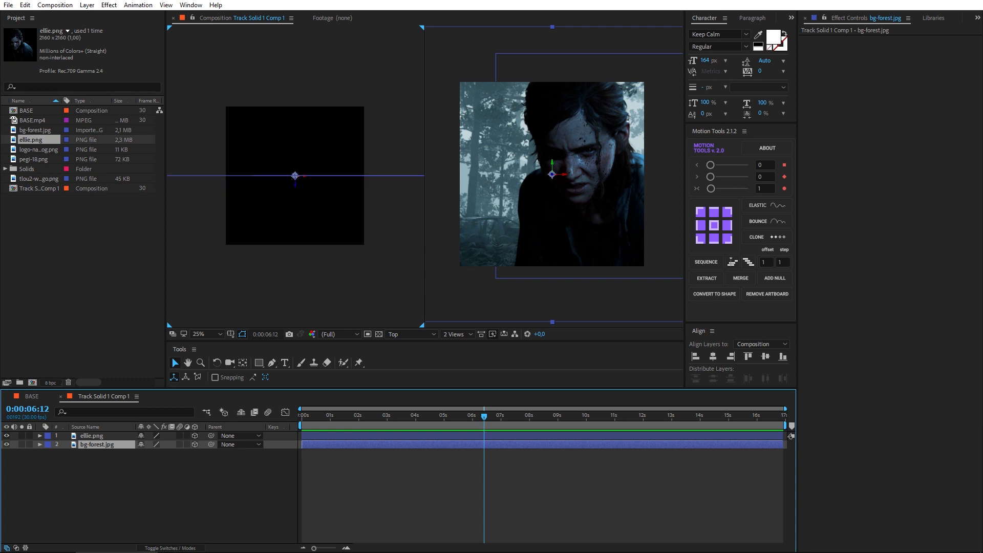
{"action": "left_click_drag", "start_coordinate": [295, 185], "coordinate": [295, 46]}
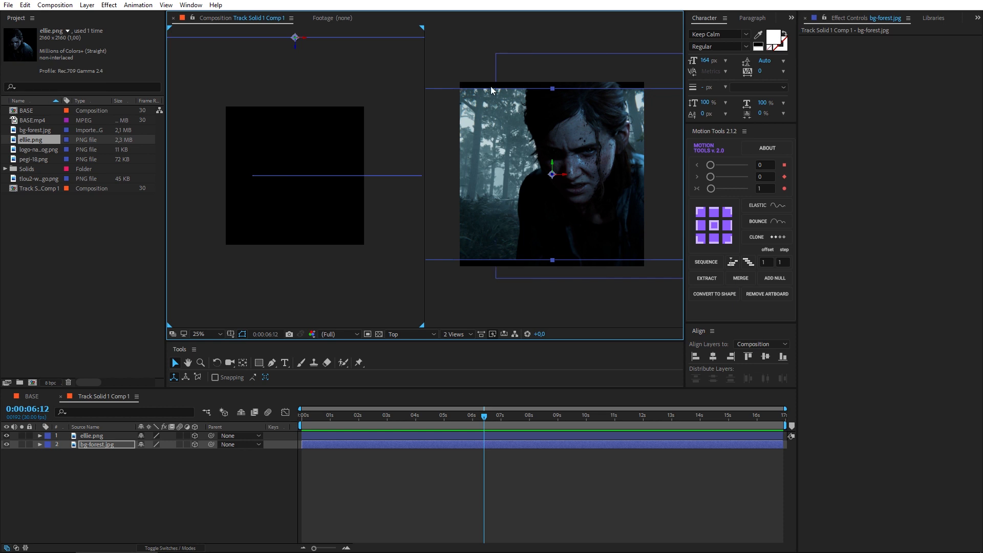
{"action": "key", "text": "comma"}
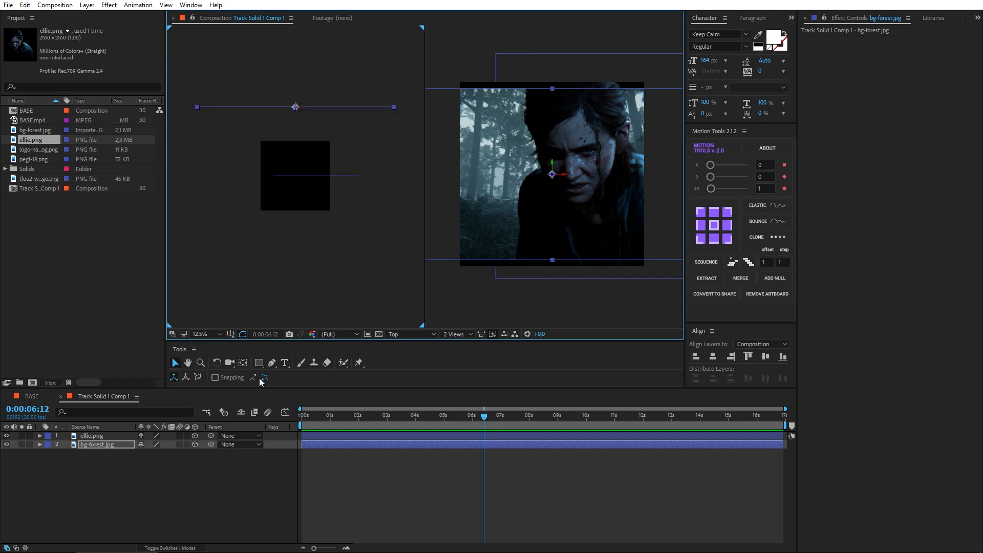
{"action": "key", "text": "p"}
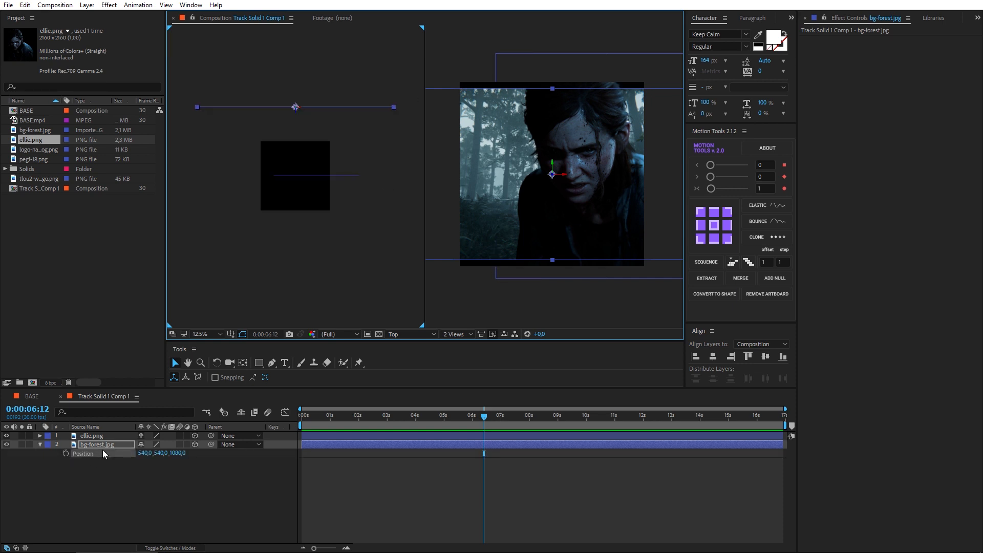
{"action": "left_click", "coordinate": [180, 454]}
{"action": "type", "text": "1000"}
{"action": "key", "text": "Return"}
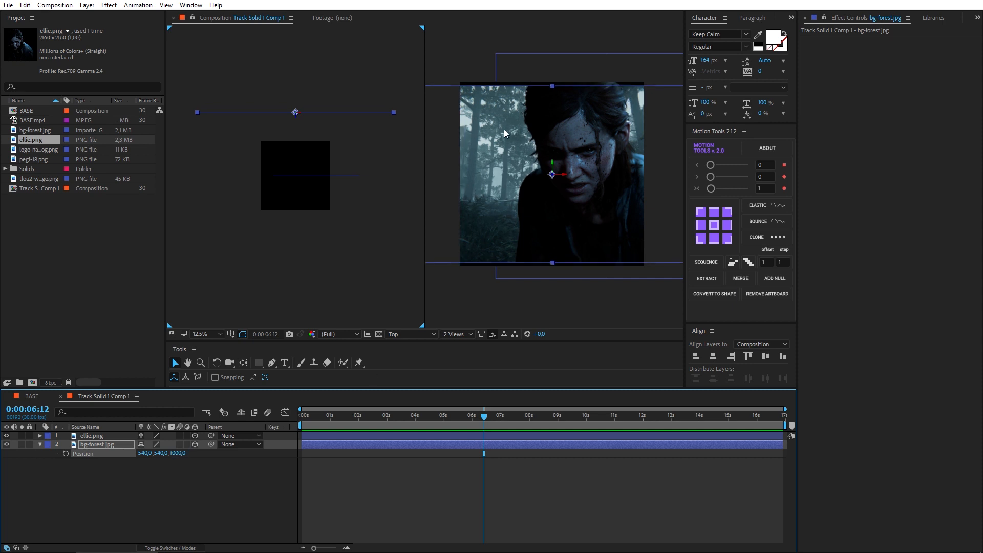
Set bg-forest.jpg's scale to 125% to fill the frame.
{"action": "key", "text": "s"}
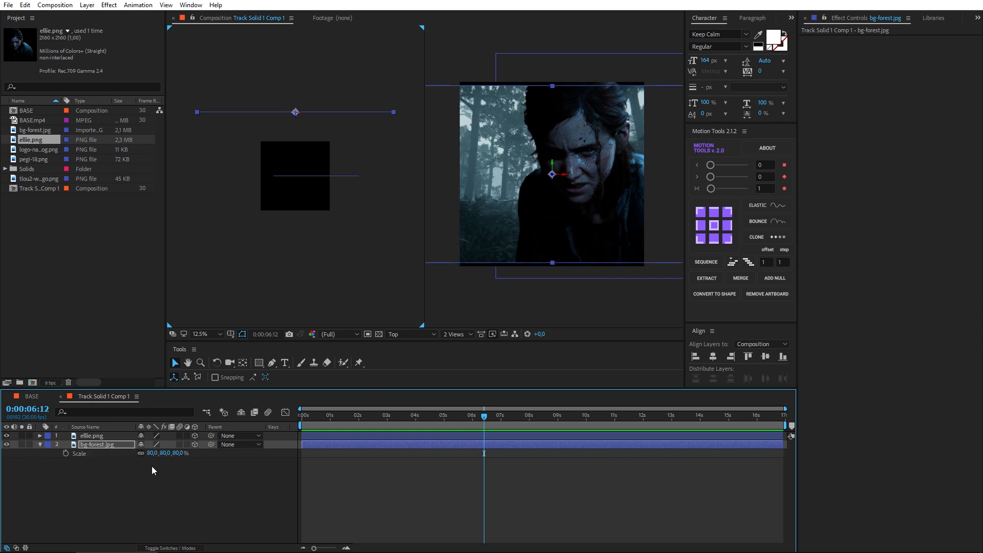
{"action": "left_click", "coordinate": [153, 454]}
{"action": "type", "text": "125"}
{"action": "key", "text": "Return"}
{"action": "scroll", "coordinate": [380, 153], "scroll_direction": "down", "scroll_amount": 1}
{"action": "scroll", "coordinate": [368, 156], "scroll_direction": "up", "scroll_amount": 1}
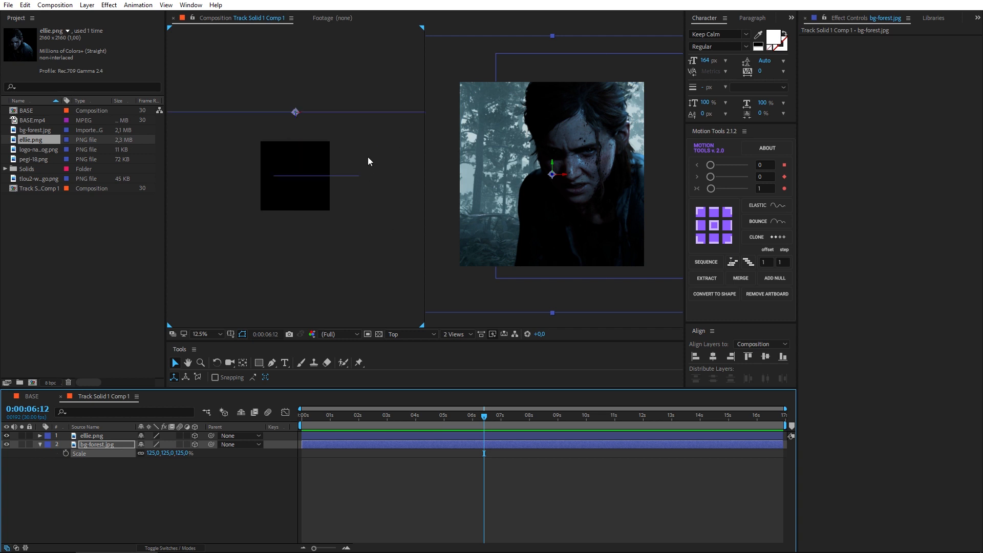
Move ellie.png back in depth by setting its Z position to 500.
{"action": "scroll", "coordinate": [370, 156], "scroll_direction": "down", "scroll_amount": 1}
{"action": "scroll", "coordinate": [461, 174], "scroll_direction": "down", "scroll_amount": 1}
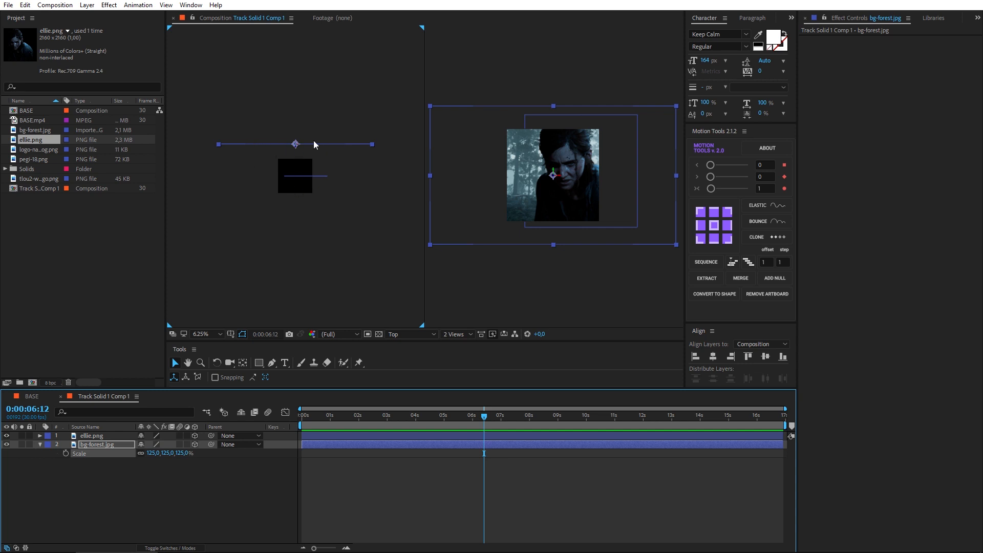
{"action": "left_click", "coordinate": [298, 177]}
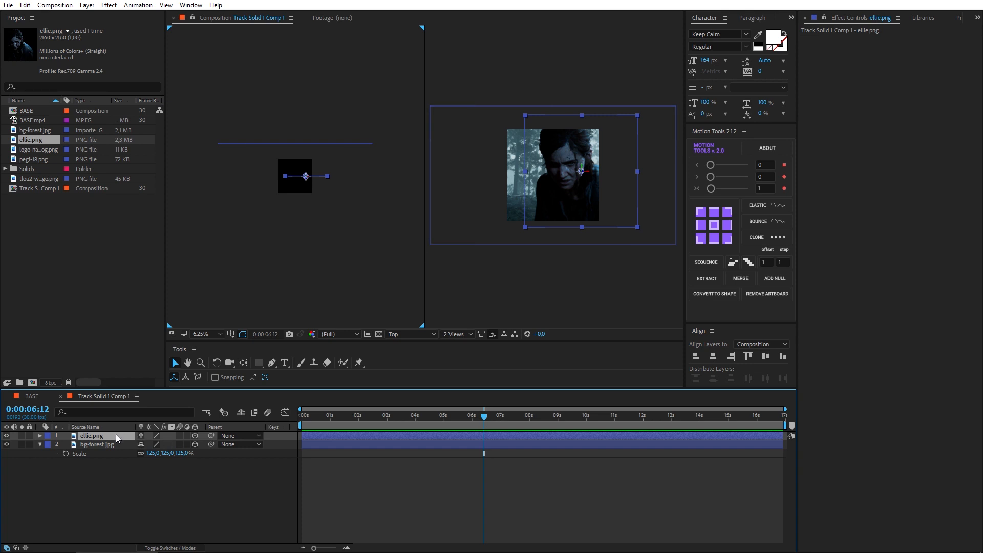
{"action": "key", "text": "p"}
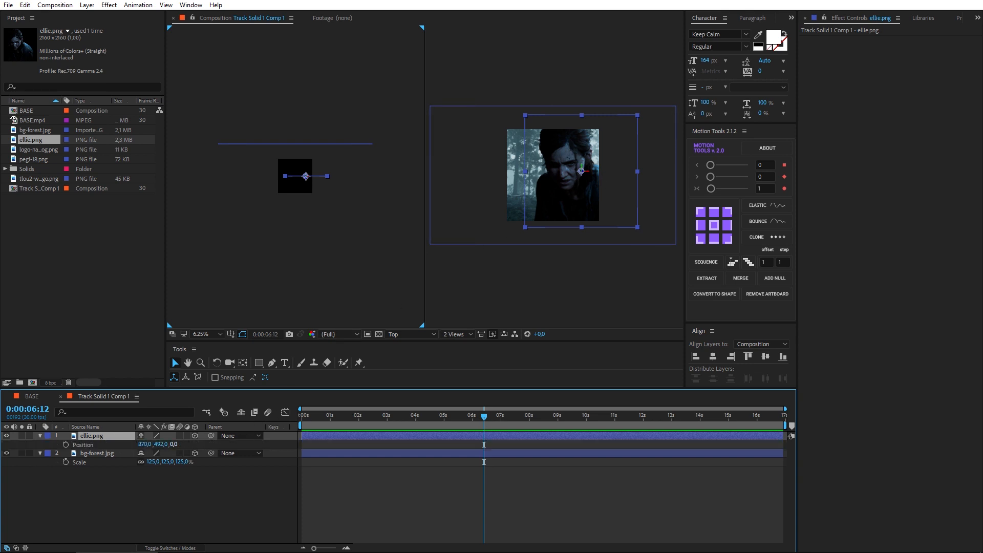
{"action": "left_click_drag", "start_coordinate": [174, 445], "coordinate": [267, 444]}
{"action": "left_click", "coordinate": [176, 445]}
{"action": "type", "text": "500"}
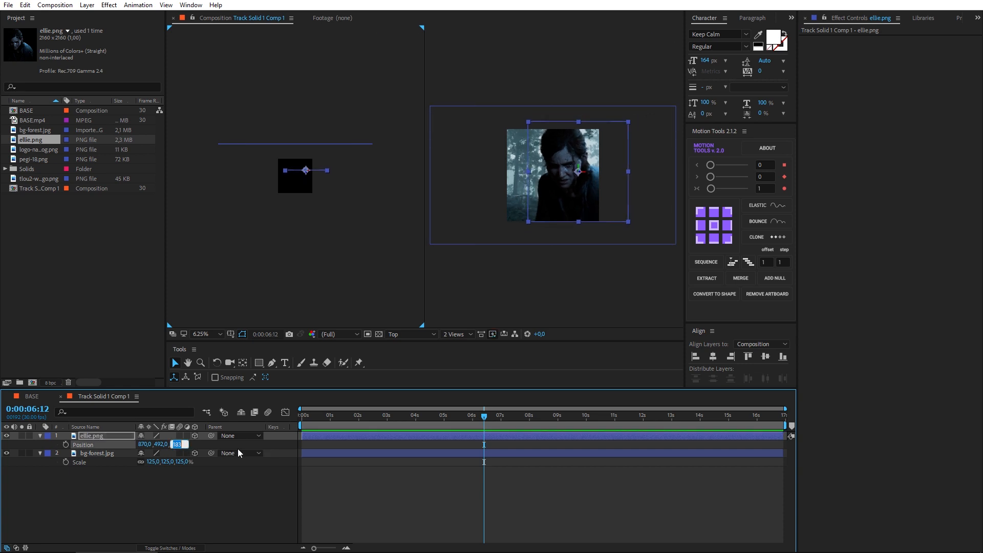
{"action": "key", "text": "Return"}
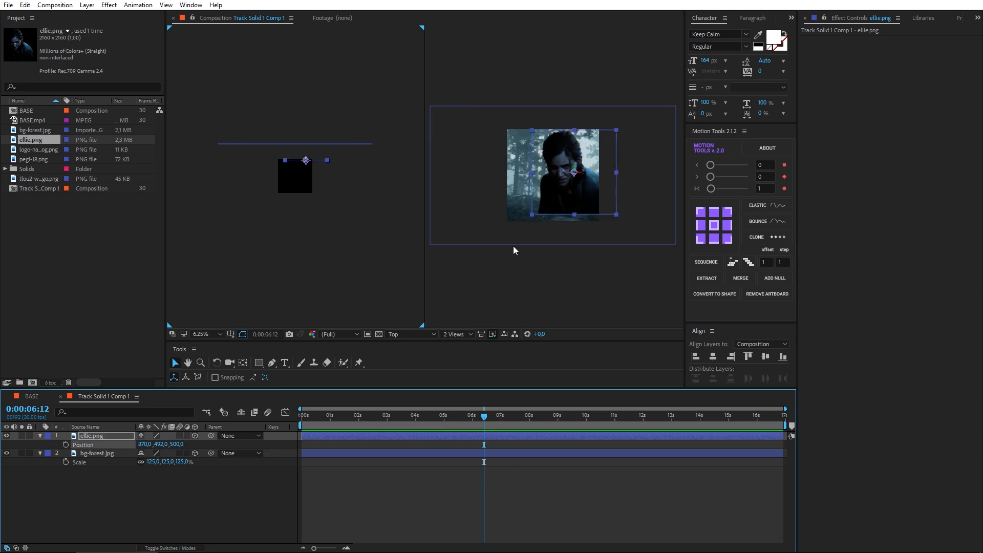
Enlarge ellie.png to a scale of about 100%.
{"action": "left_click", "coordinate": [576, 270]}
{"action": "left_click", "coordinate": [100, 436]}
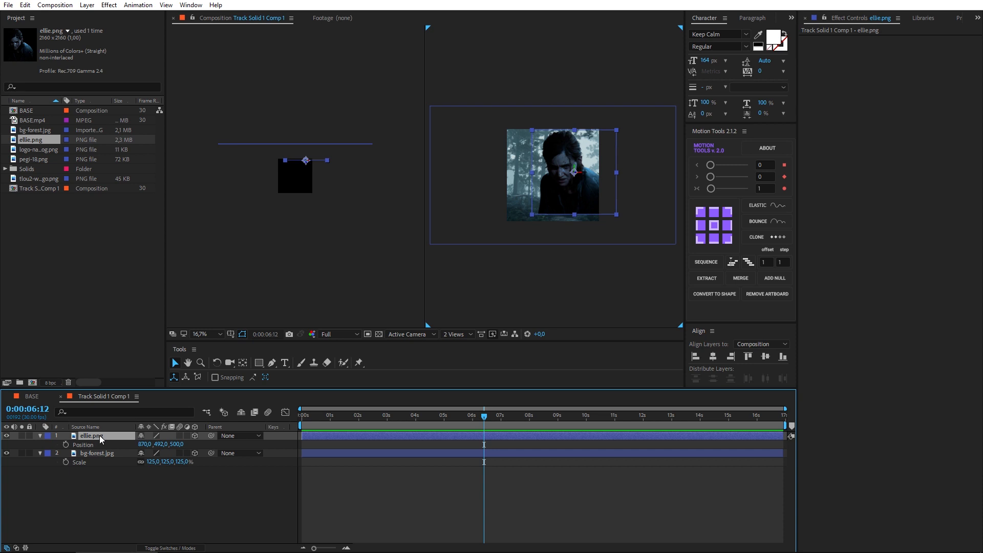
{"action": "key", "text": "s"}
{"action": "left_click_drag", "start_coordinate": [154, 444], "coordinate": [171, 444]}
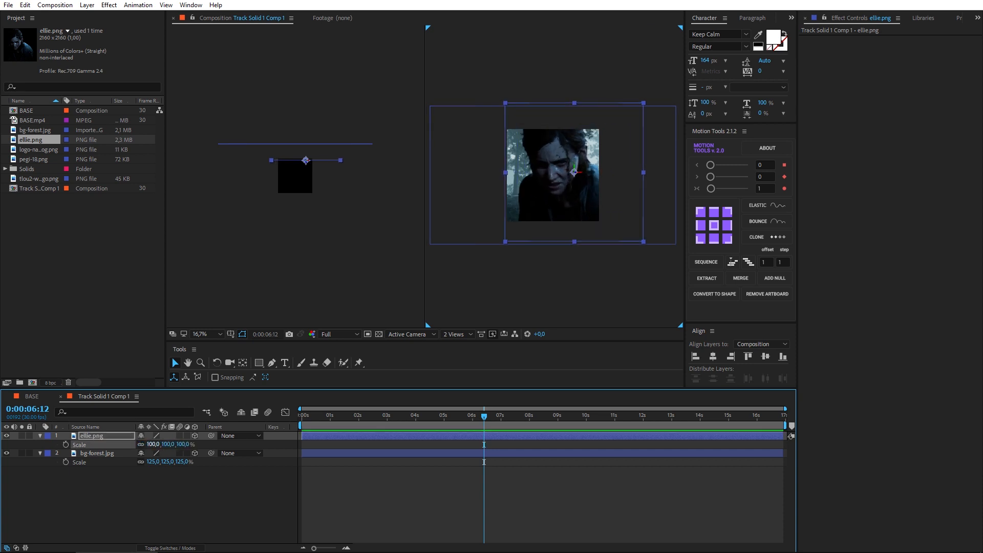
Shift ellie.png to the right within the cover so more forest shows, and check the framing in the BASE composition.
{"action": "left_click_drag", "start_coordinate": [552, 192], "coordinate": [571, 192]}
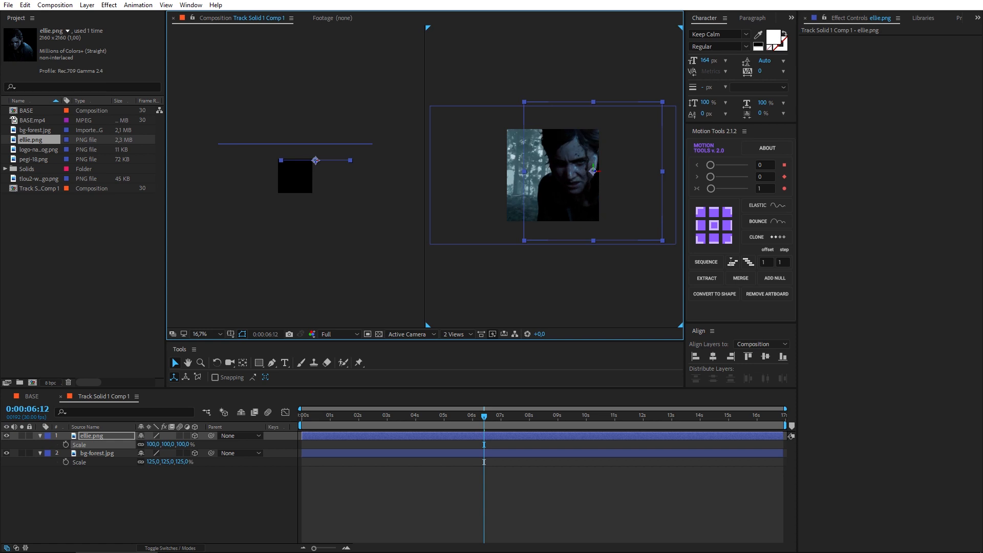
{"action": "left_click", "coordinate": [38, 399]}
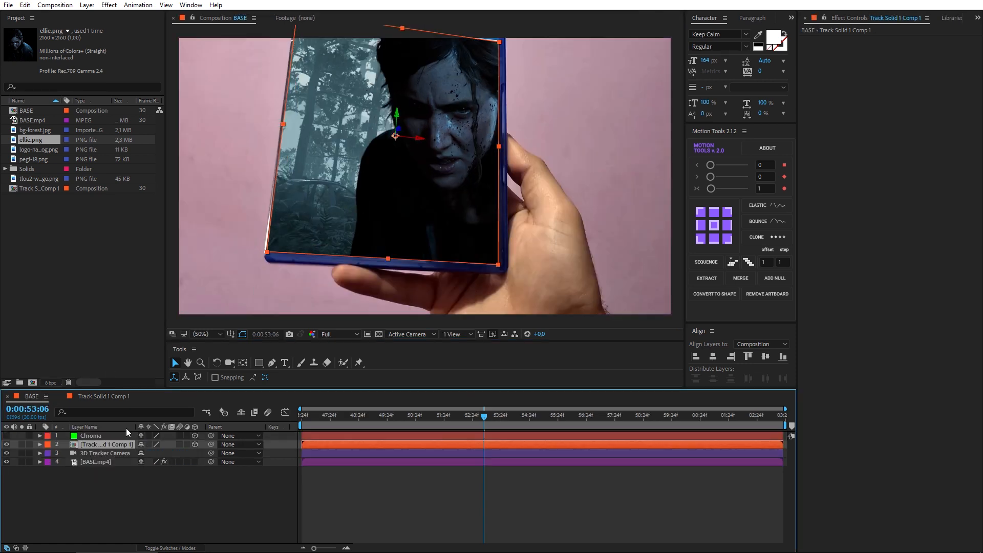
{"action": "left_click", "coordinate": [87, 398]}
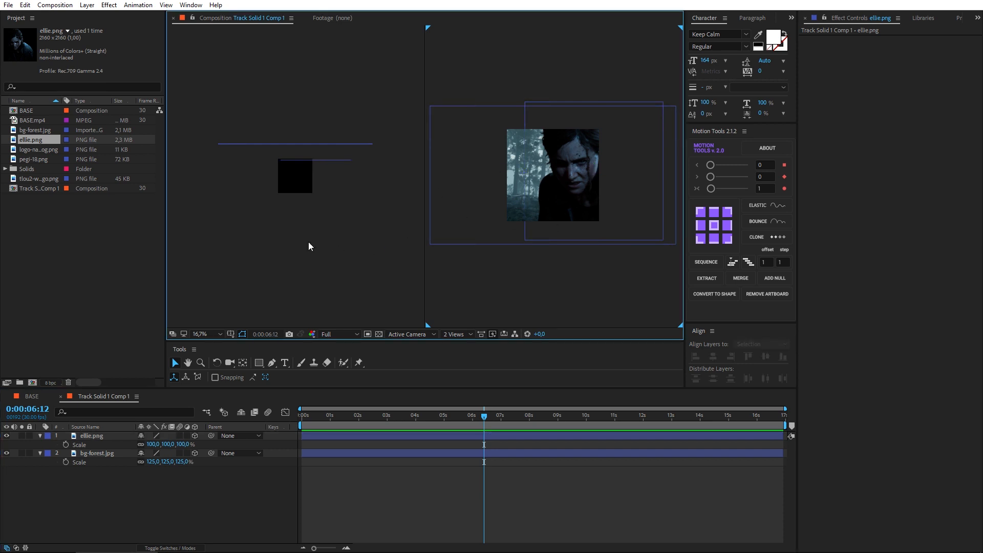
Examine the depth separation of the ellie.png and bg-forest.jpg layers by orbiting Custom View 1, then restore the Top view.
{"action": "left_click", "coordinate": [337, 175]}
{"action": "left_click", "coordinate": [410, 334]}
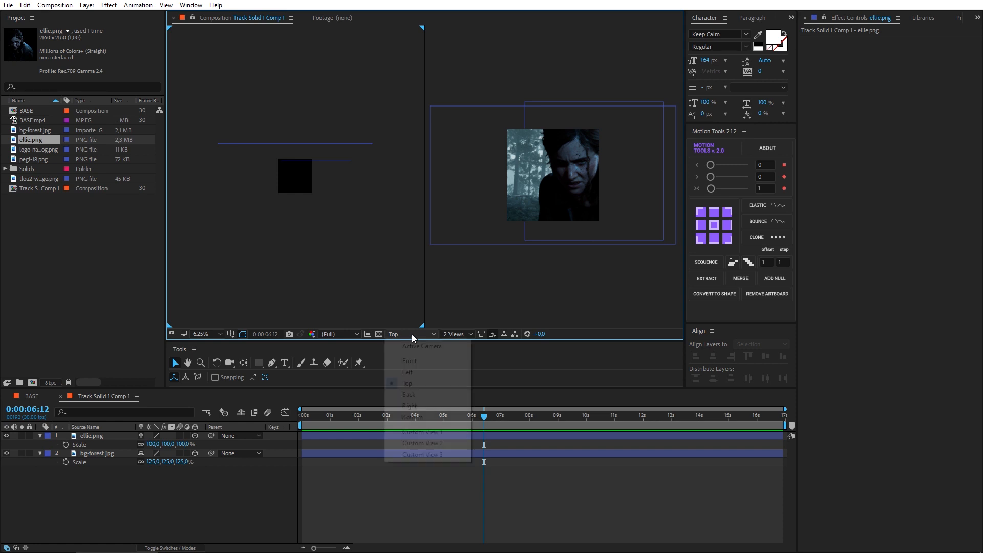
{"action": "left_click", "coordinate": [420, 431]}
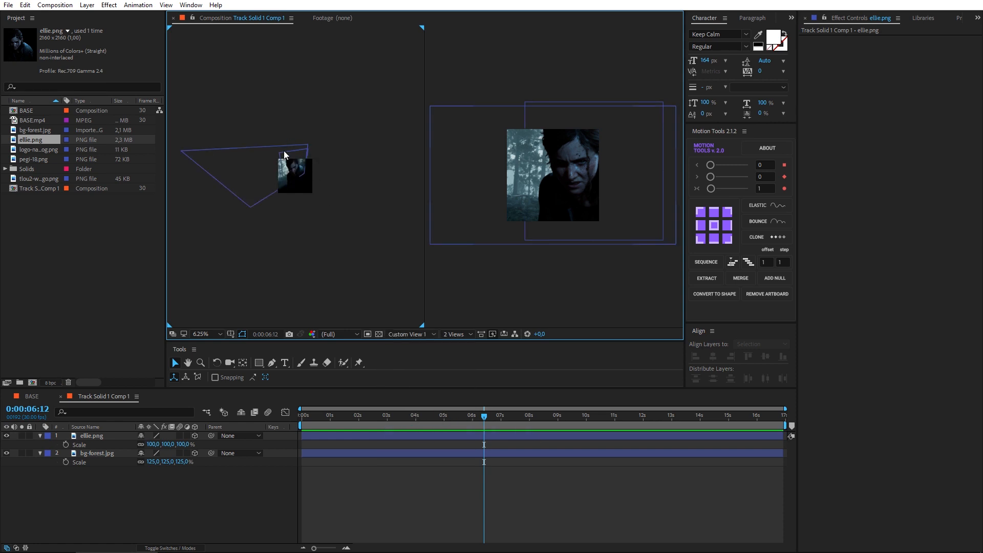
{"action": "key", "text": "c"}
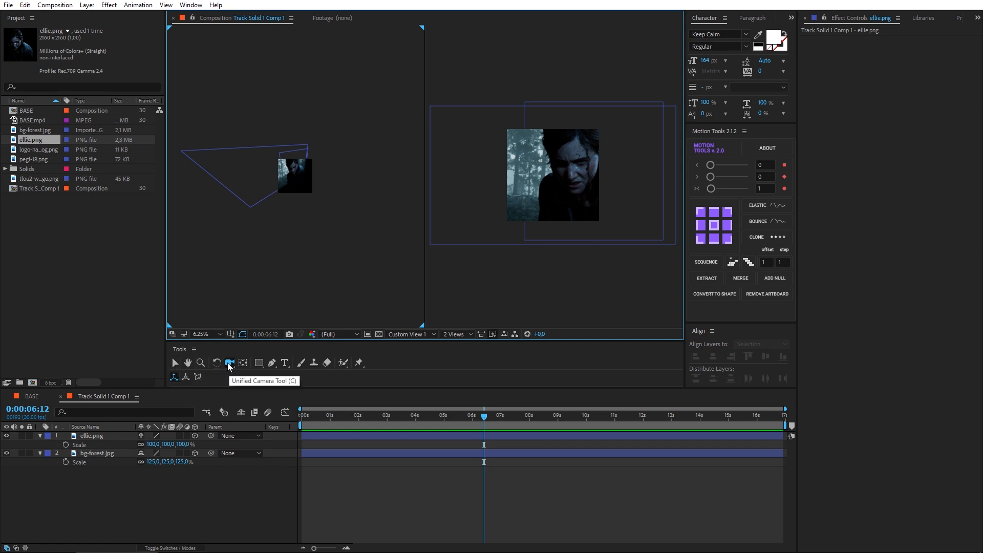
{"action": "left_click_drag", "start_coordinate": [302, 205], "coordinate": [272, 223]}
{"action": "scroll", "coordinate": [295, 198], "scroll_direction": "up", "scroll_amount": 2}
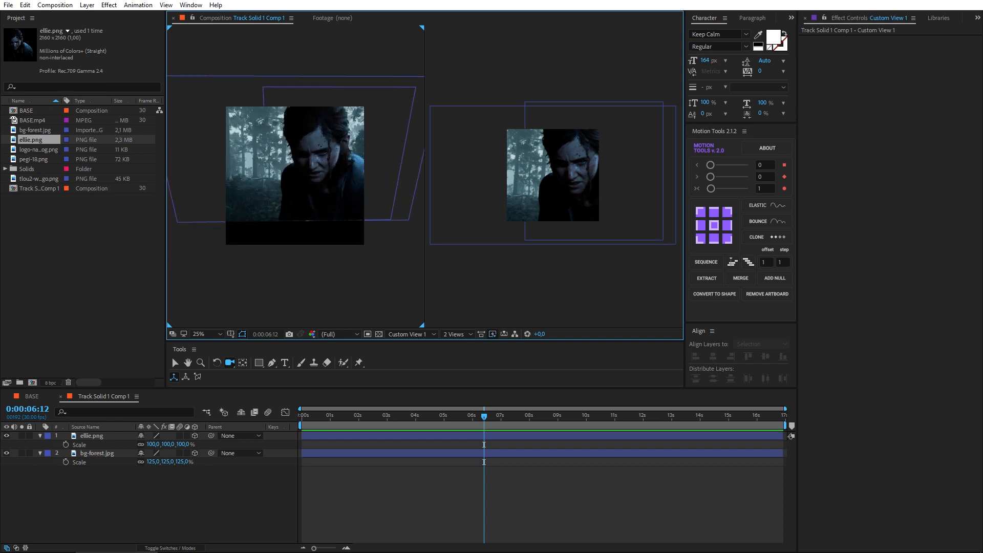
{"action": "left_click_drag", "start_coordinate": [271, 223], "coordinate": [254, 219]}
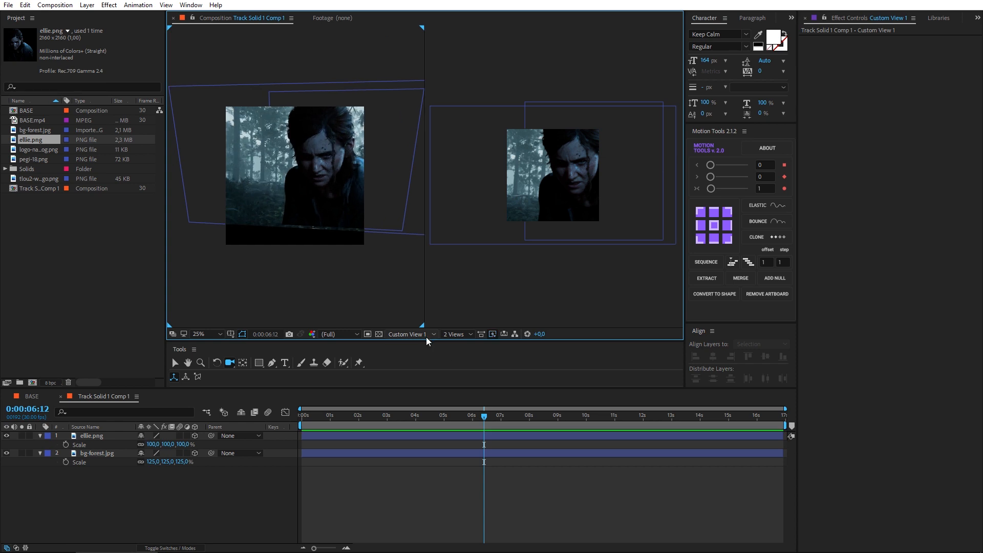
{"action": "left_click", "coordinate": [426, 337]}
{"action": "left_click", "coordinate": [416, 384]}
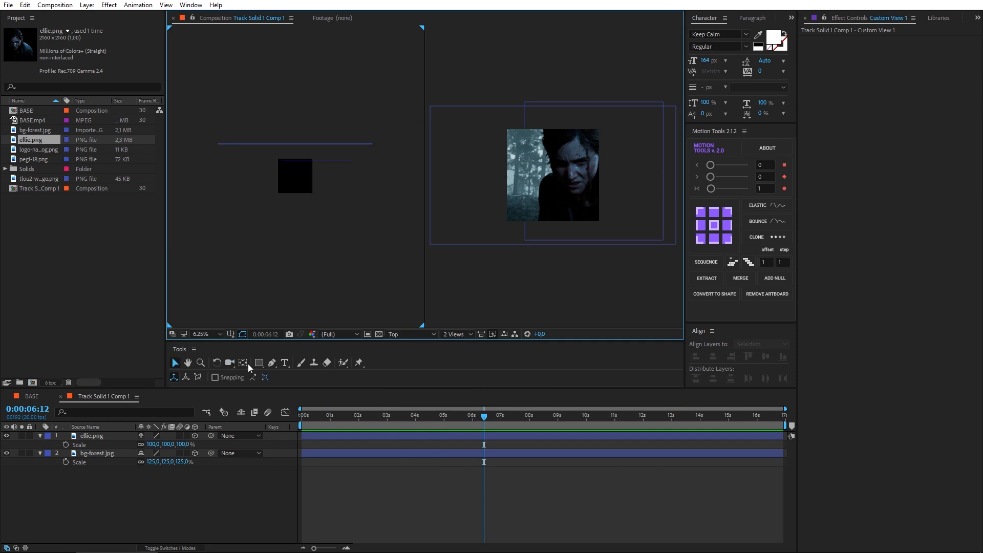
{"action": "left_click", "coordinate": [175, 362]}
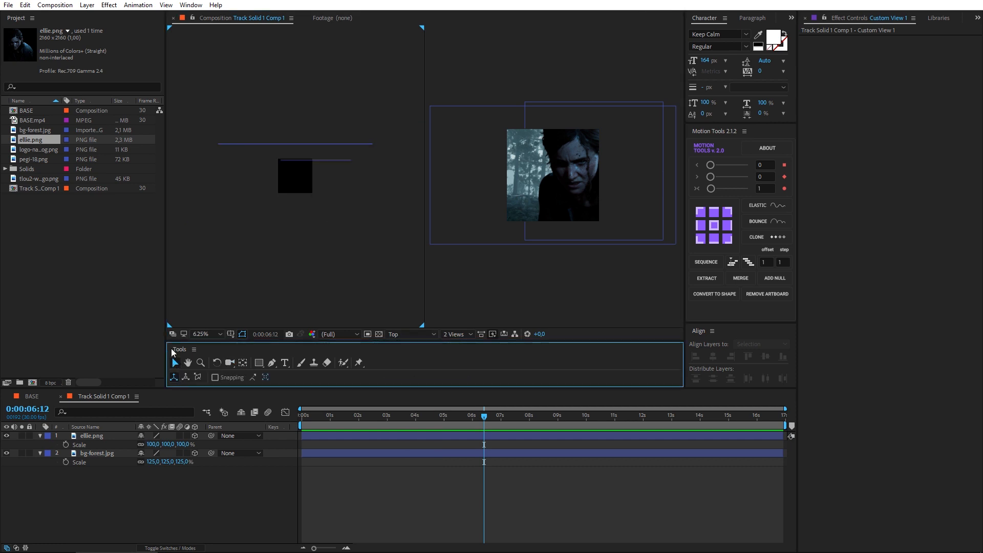
Enable Collapse Transformations on the Track Solid 1 Comp 1 layer in the BASE composition.
{"action": "left_click", "coordinate": [32, 397]}
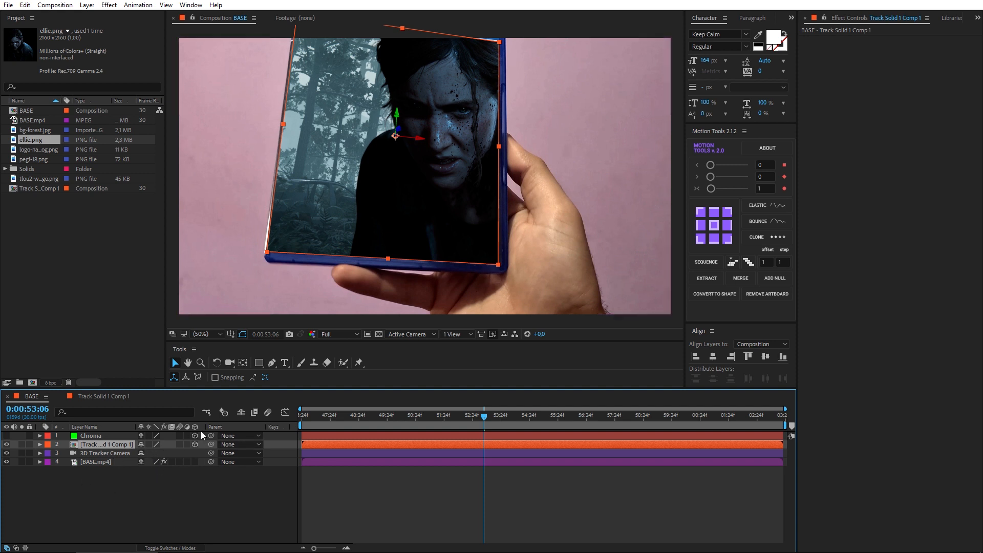
{"action": "left_click", "coordinate": [181, 493]}
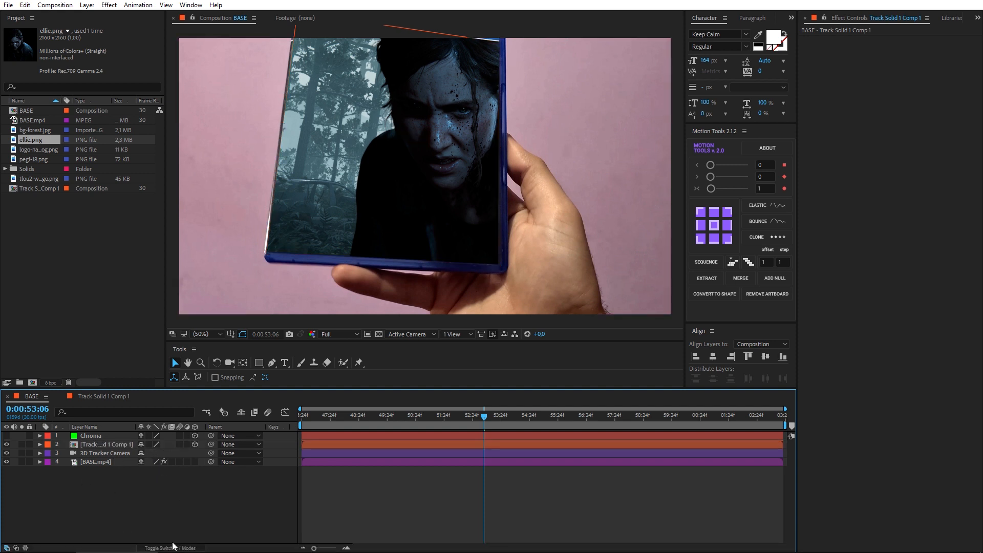
{"action": "left_click", "coordinate": [172, 547]}
{"action": "left_click", "coordinate": [171, 547]}
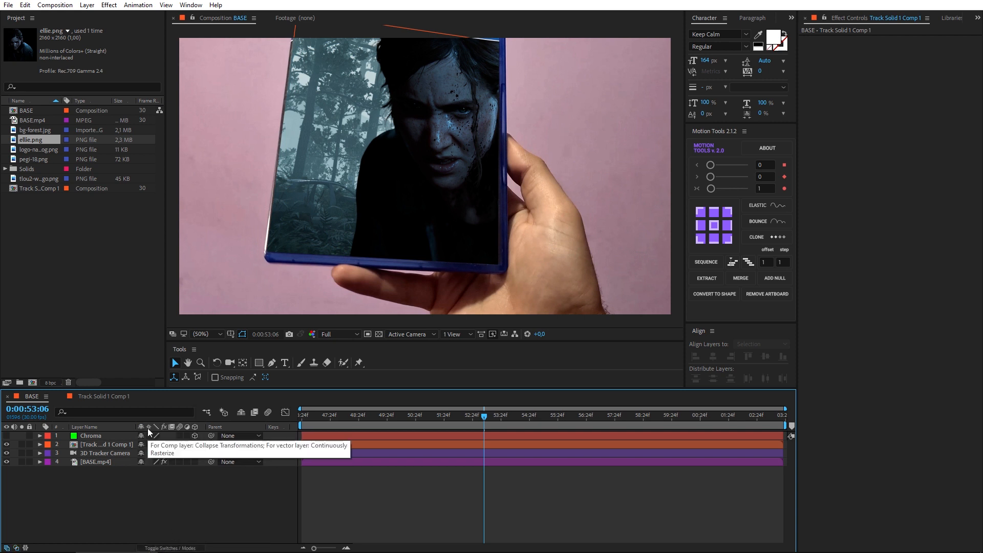
{"action": "left_click", "coordinate": [121, 444]}
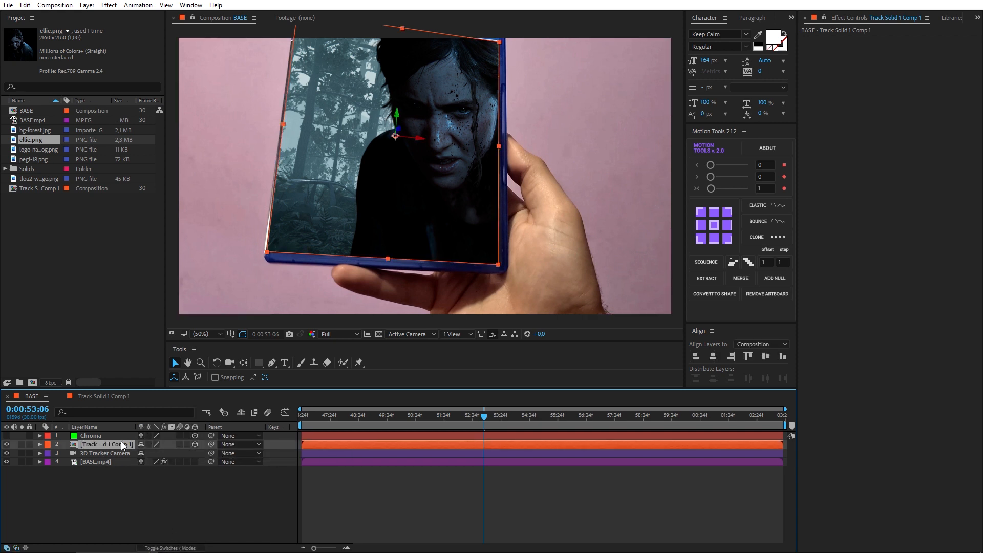
{"action": "left_click", "coordinate": [148, 445]}
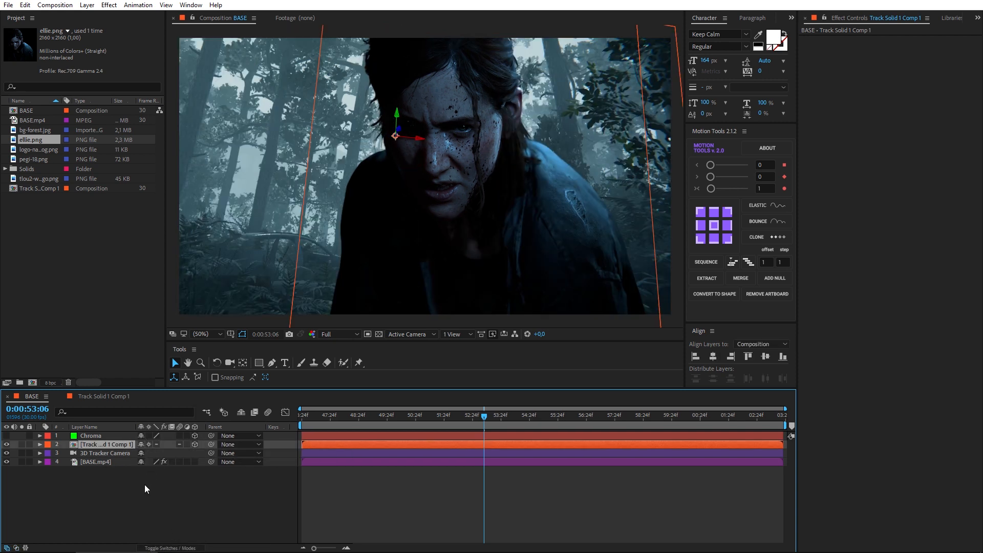
Preview BASE and scrub through the shot to examine the parallax of the collapsed cover layers.
{"action": "key", "text": "space"}
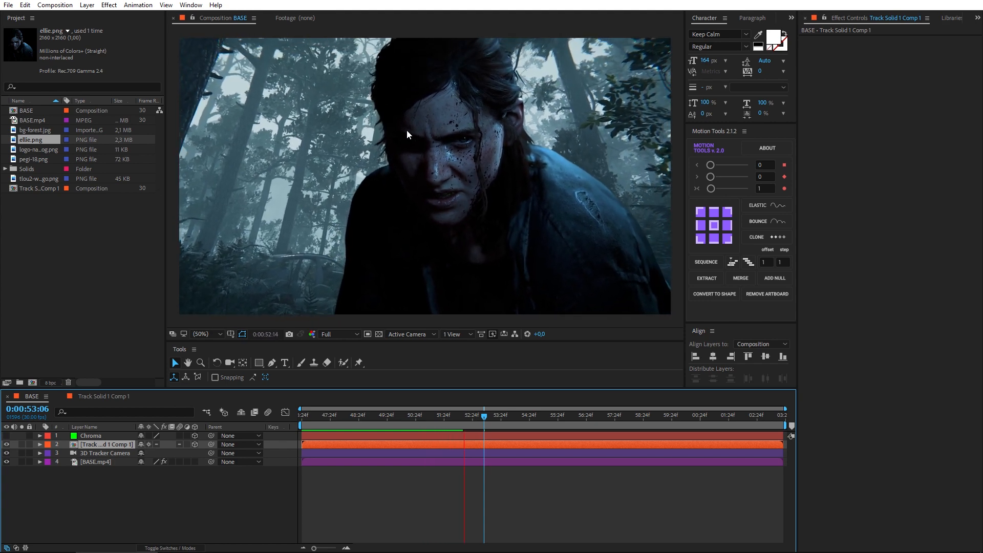
{"action": "left_click_drag", "start_coordinate": [484, 416], "coordinate": [607, 418]}
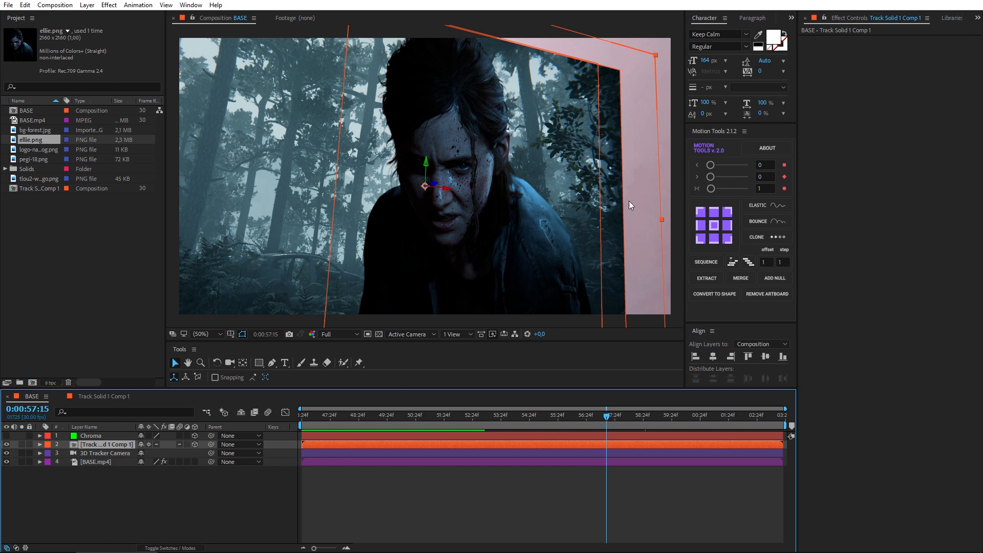
{"action": "left_click_drag", "start_coordinate": [607, 417], "coordinate": [399, 416]}
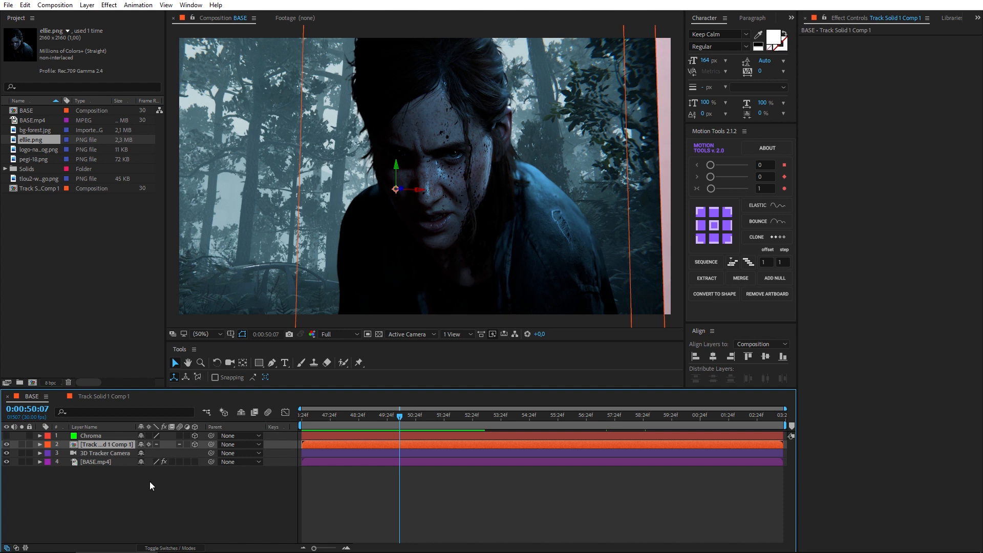
Make the Chroma layer visible and set Track Solid 1 Comp 1's track matte to Alpha Matte "Chroma".
{"action": "left_click", "coordinate": [99, 435]}
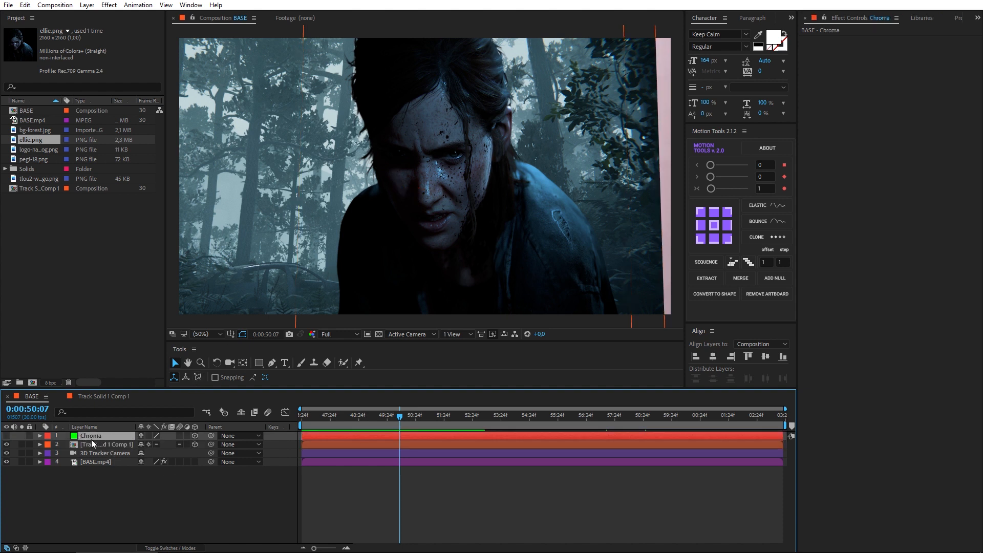
{"action": "left_click", "coordinate": [7, 436]}
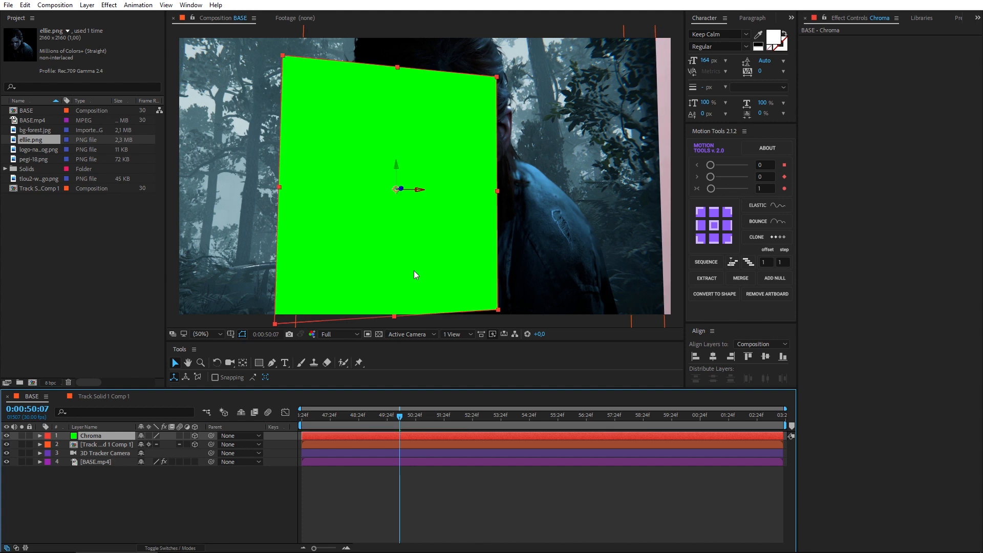
{"action": "left_click_drag", "start_coordinate": [394, 413], "coordinate": [347, 415]}
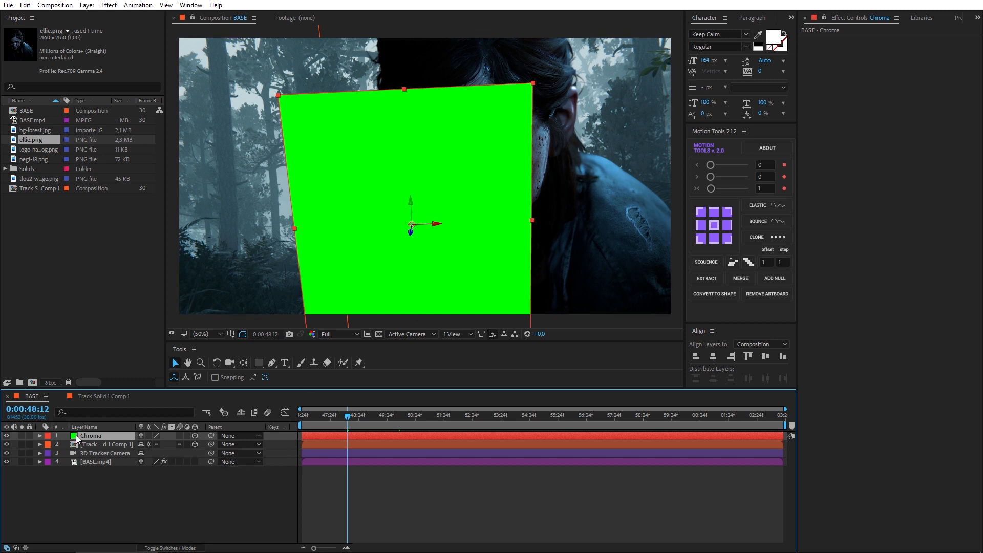
{"action": "left_click", "coordinate": [175, 548]}
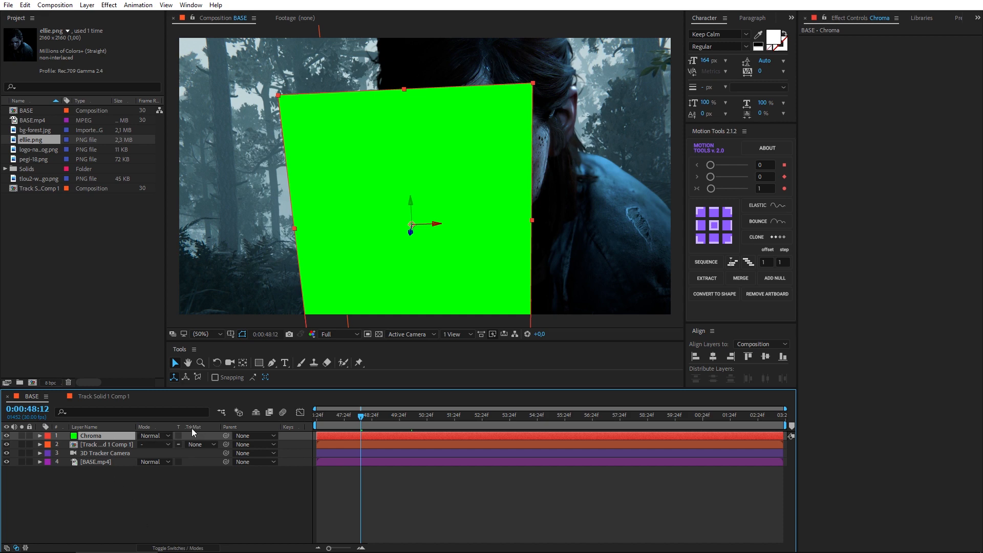
{"action": "left_click", "coordinate": [95, 444]}
{"action": "left_click", "coordinate": [204, 444]}
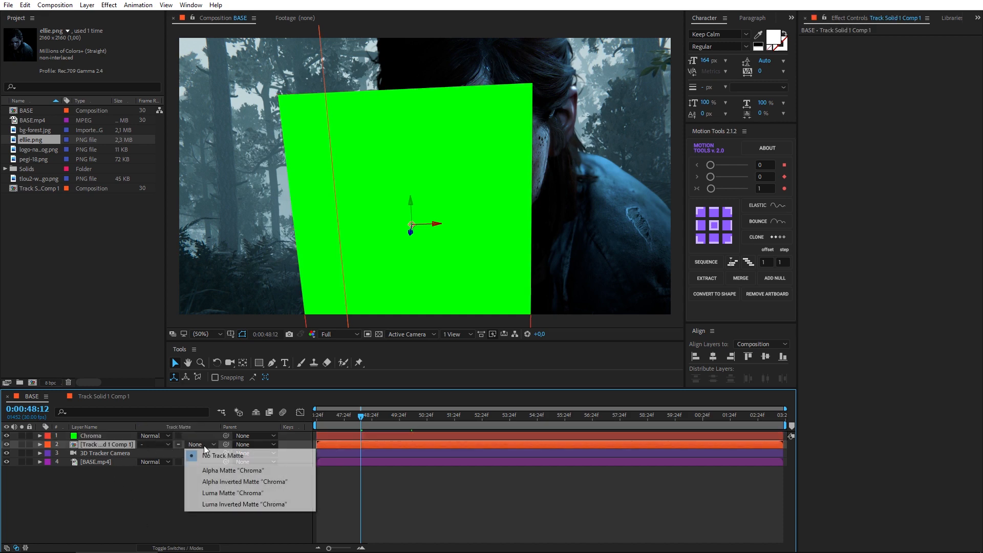
{"action": "left_click", "coordinate": [217, 470]}
Play BASE from 0:00:48:24 to check the matted cover on the moving game case.
{"action": "mouse_move", "coordinate": [359, 417]}
{"action": "left_mouse_down"}
{"action": "mouse_move", "coordinate": [344, 417]}
{"action": "mouse_move", "coordinate": [371, 416]}
{"action": "left_mouse_up"}
{"action": "key", "text": "space"}
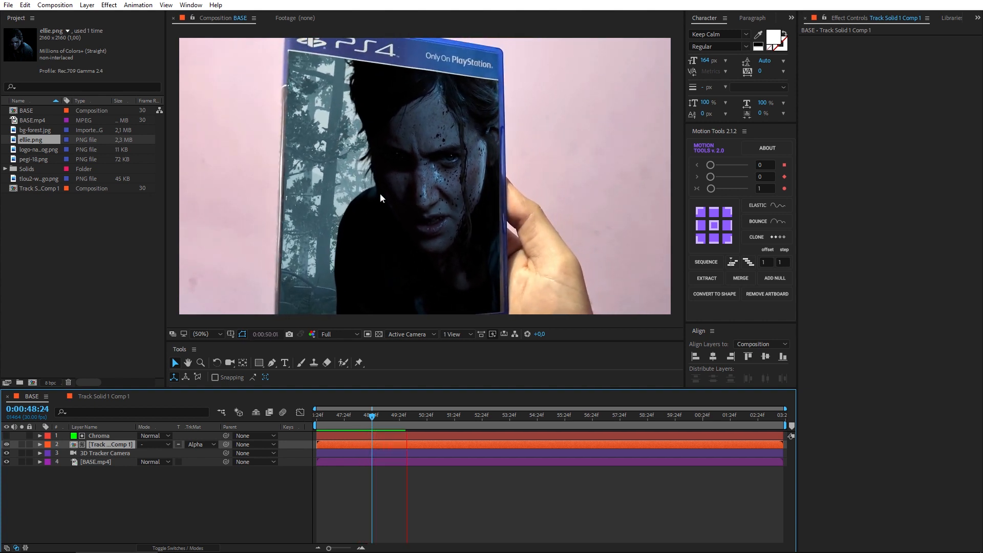
{"action": "key", "text": "space"}
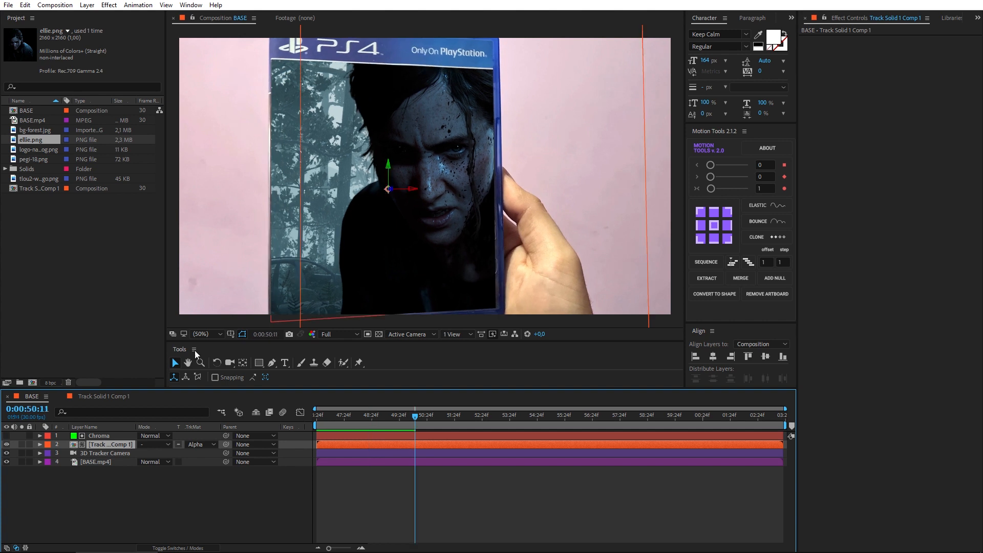
Return to the Track Solid 1 Comp 1 composition and switch its viewer layout to 1 View.
{"action": "left_click", "coordinate": [108, 396]}
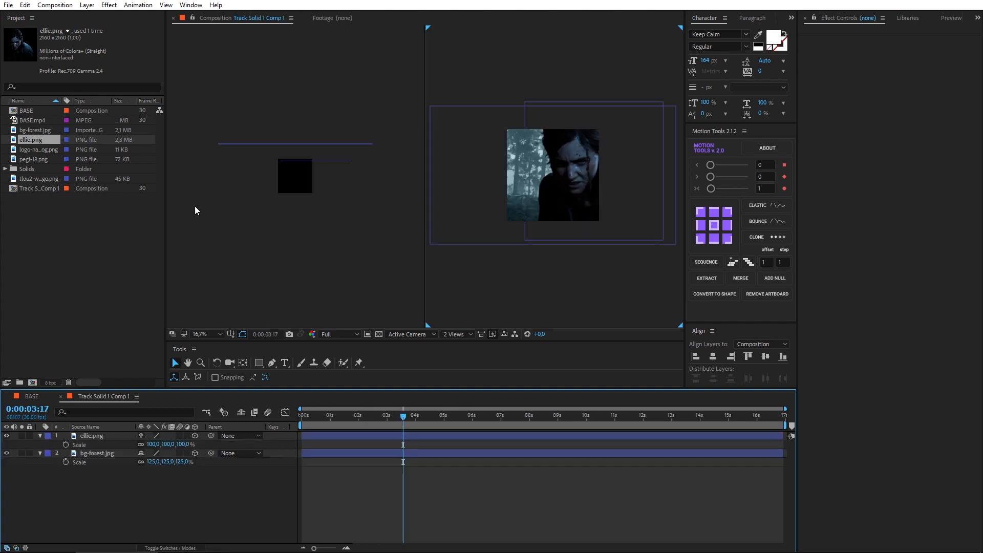
{"action": "left_click", "coordinate": [470, 335]}
{"action": "left_click", "coordinate": [468, 349]}
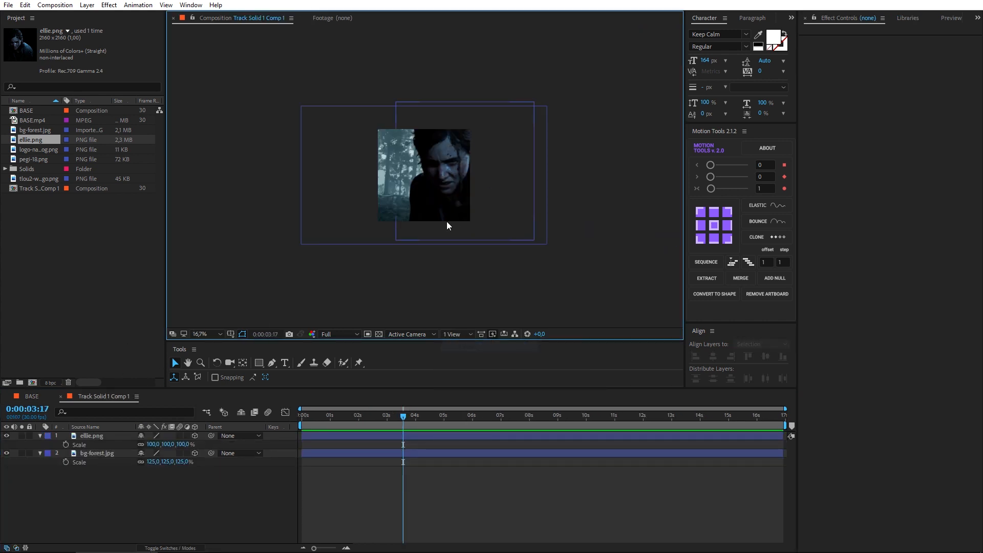
Add logo-naughty-dog.png above ellie.png, scale it to 75%, and place it in the cover's lower-right corner.
{"action": "left_click_drag", "start_coordinate": [39, 149], "coordinate": [73, 392]}
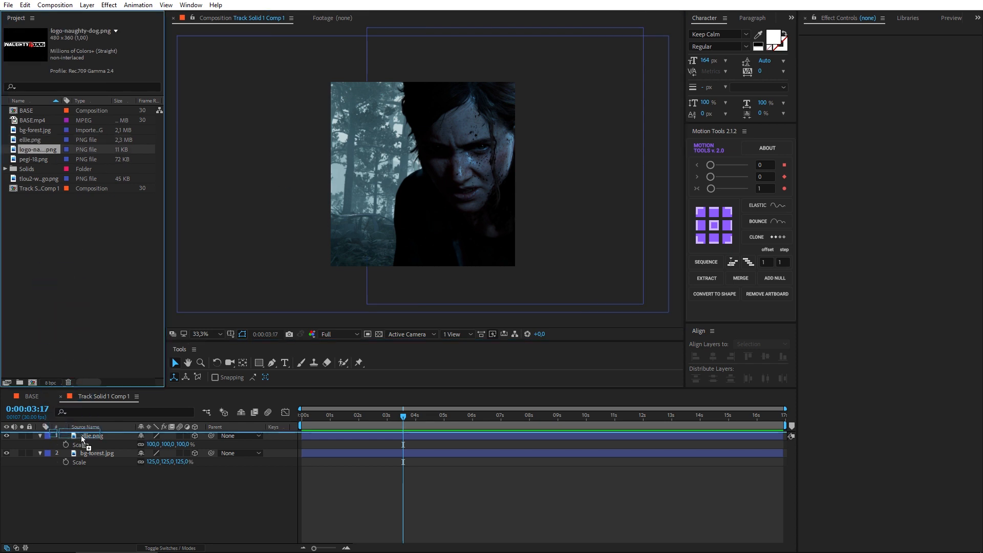
{"action": "left_click_drag", "start_coordinate": [81, 435], "coordinate": [80, 430]}
{"action": "left_click_drag", "start_coordinate": [404, 190], "coordinate": [454, 272]}
{"action": "key", "text": "s"}
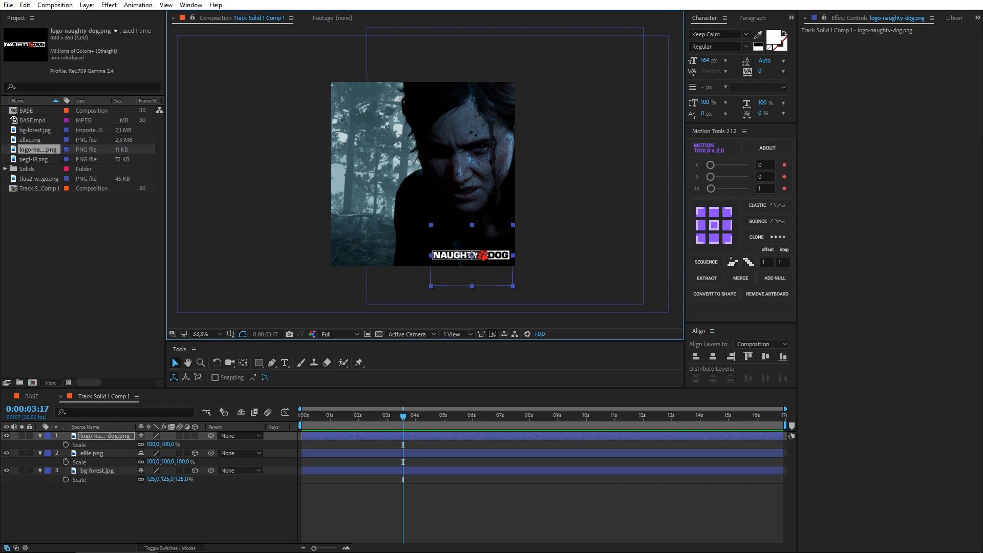
{"action": "left_click", "coordinate": [154, 445]}
{"action": "type", "text": "75"}
{"action": "key", "text": "Return"}
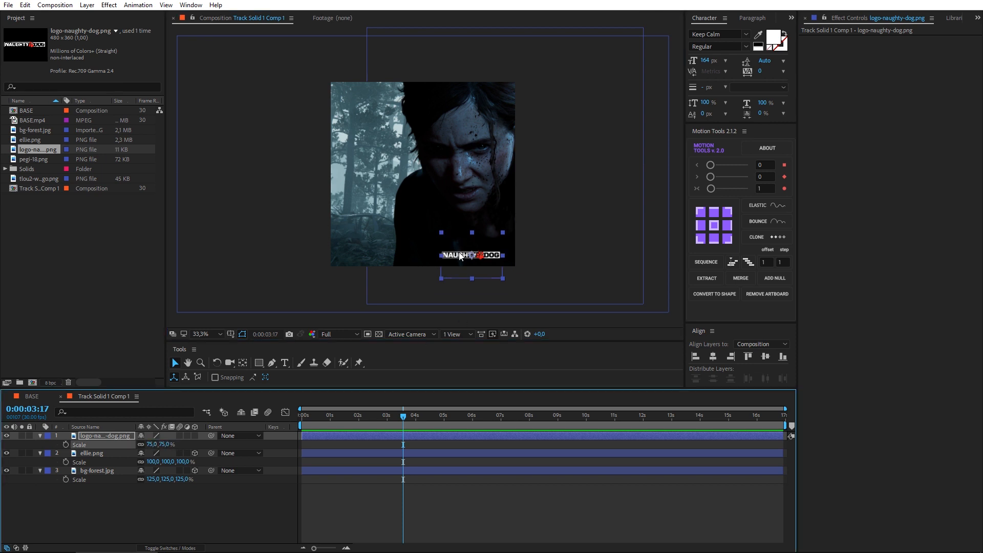
{"action": "left_click_drag", "start_coordinate": [460, 256], "coordinate": [468, 256]}
Add pegi-18.png as the top layer, scale it to 50%, and place it in the cover's lower-left corner.
{"action": "left_click_drag", "start_coordinate": [37, 158], "coordinate": [53, 200]}
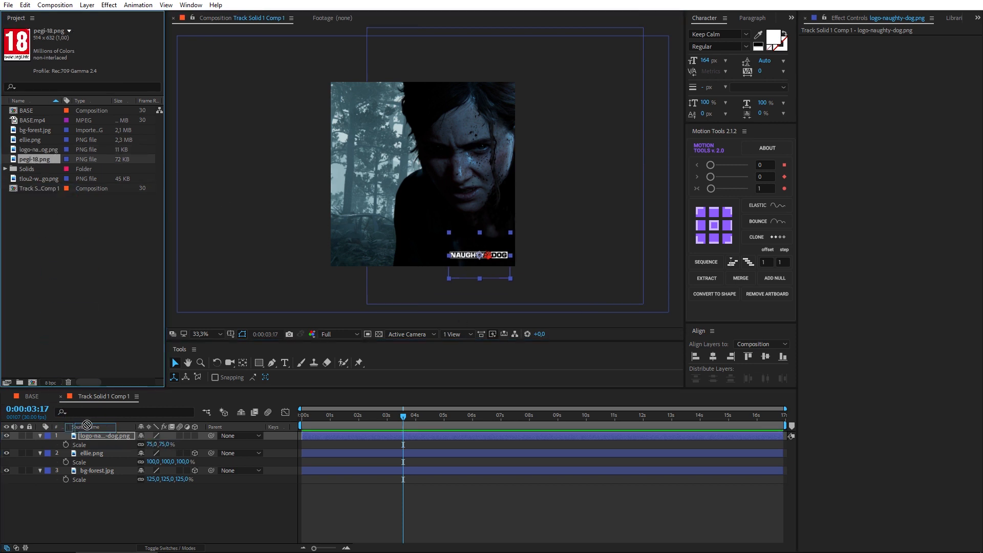
{"action": "left_click_drag", "start_coordinate": [91, 431], "coordinate": [363, 235]}
{"action": "key", "text": "s"}
{"action": "left_click", "coordinate": [152, 445]}
{"action": "key", "text": "Return"}
Add tlou2-white-logo.png as the top layer, scale it to 125%, and place it in the cover's upper-left corner above the PEGI badge.
{"action": "left_click_drag", "start_coordinate": [57, 179], "coordinate": [160, 443]}
{"action": "key", "text": "s"}
{"action": "key", "text": "F2"}
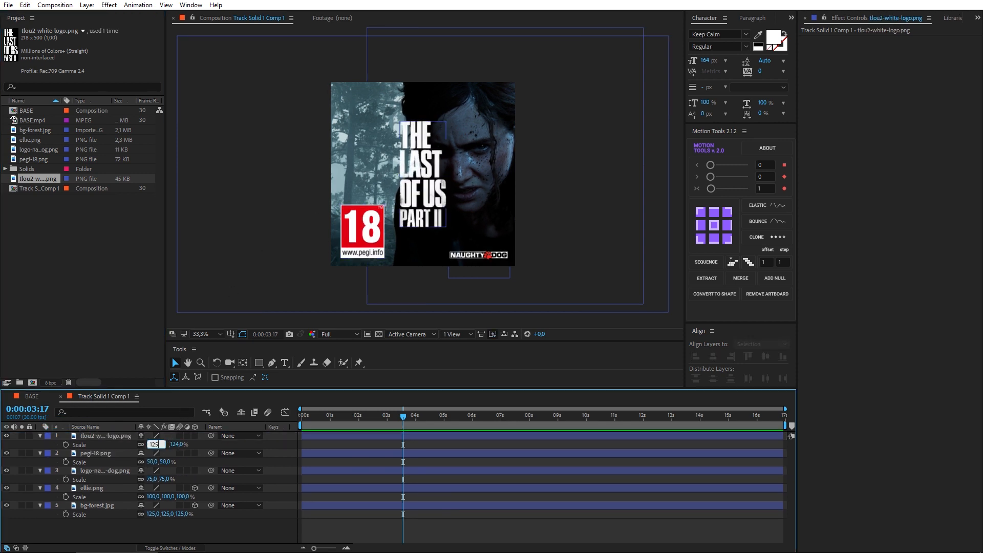
{"action": "key", "text": "Return"}
{"action": "left_click_drag", "start_coordinate": [435, 209], "coordinate": [378, 178]}
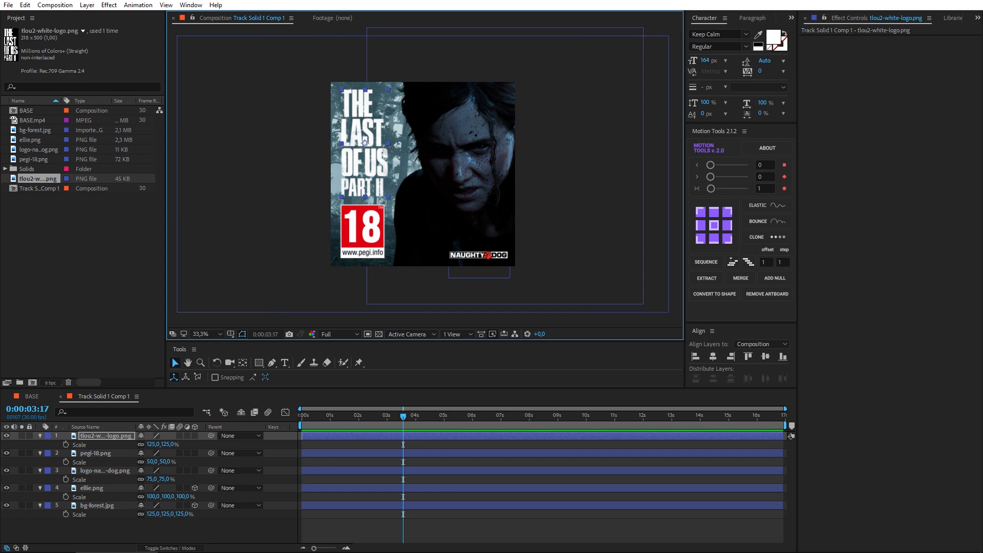
Collapse the Scale properties of all five layers in the timeline.
{"action": "left_click", "coordinate": [40, 505]}
{"action": "left_click", "coordinate": [40, 488]}
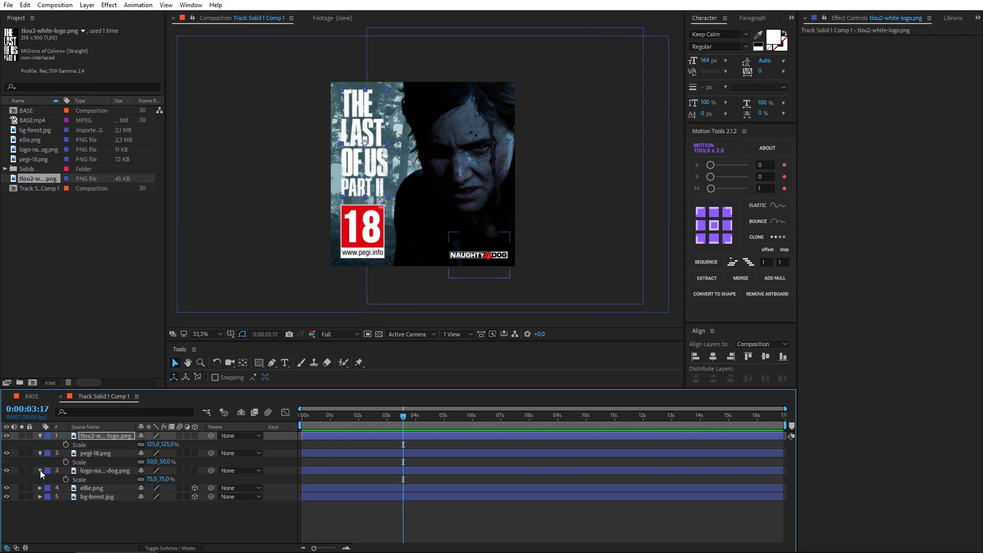
{"action": "left_click", "coordinate": [40, 470]}
{"action": "left_click", "coordinate": [40, 453]}
{"action": "left_click", "coordinate": [39, 436]}
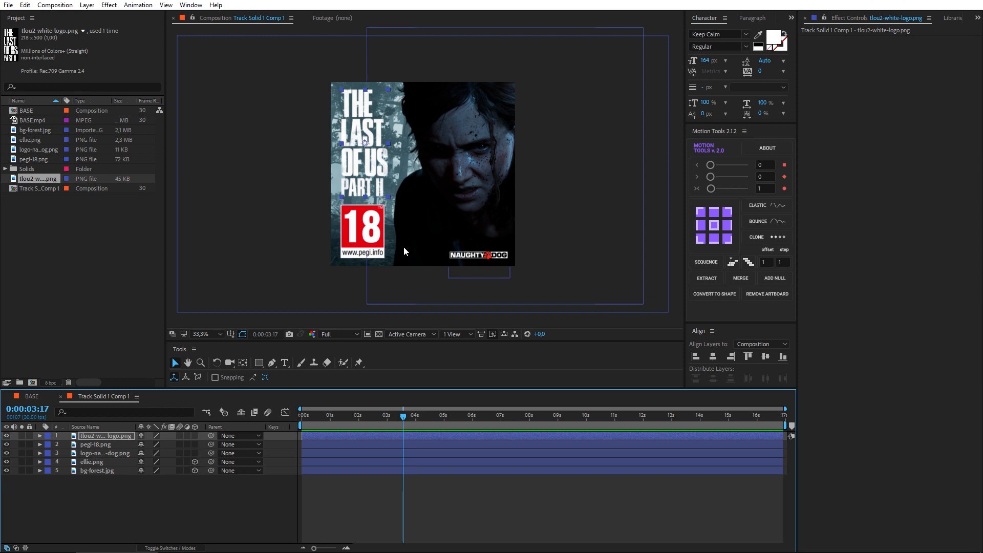
Make the title logo, PEGI badge and Naughty Dog logo layers 3D in the Track Solid 1 Comp 1 composition.
{"action": "left_click", "coordinate": [31, 397]}
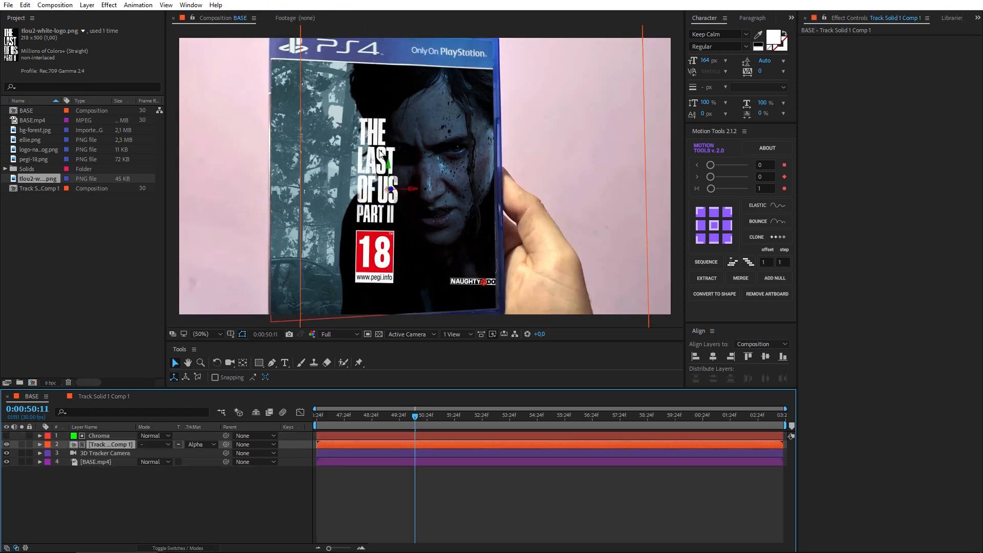
{"action": "left_click", "coordinate": [108, 396]}
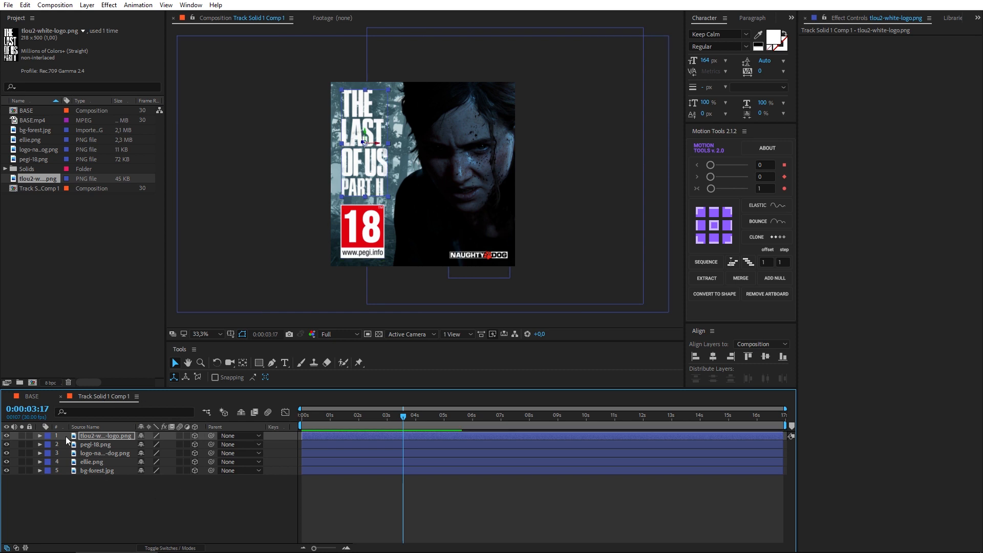
Play back the BASE composition to check how the cover layers follow the tracked case.
{"action": "left_click", "coordinate": [32, 397]}
{"action": "key", "text": "space"}
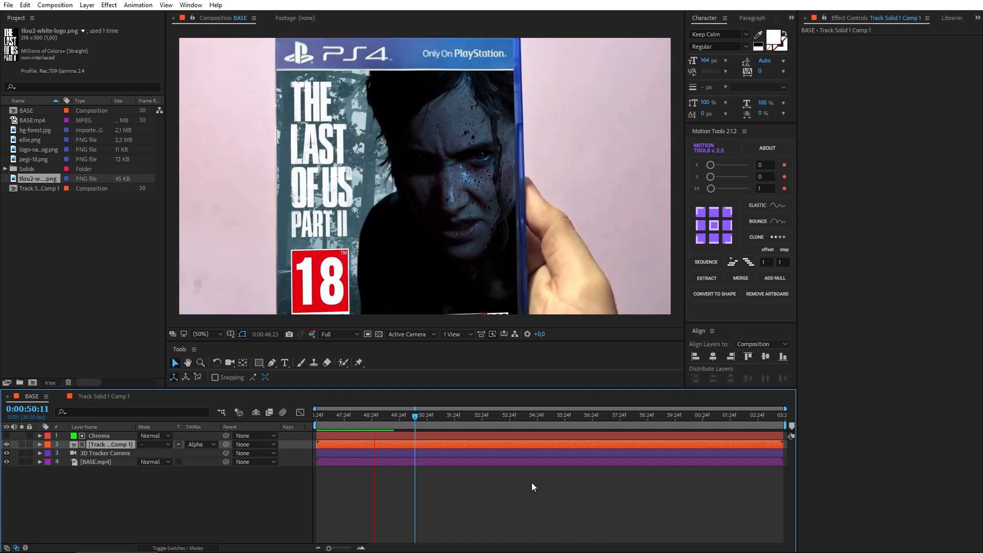
{"action": "key", "text": "space"}
Add a new adjustment layer on top of all layers in the BASE composition.
{"action": "left_click", "coordinate": [94, 489]}
{"action": "right_click", "coordinate": [72, 498]}
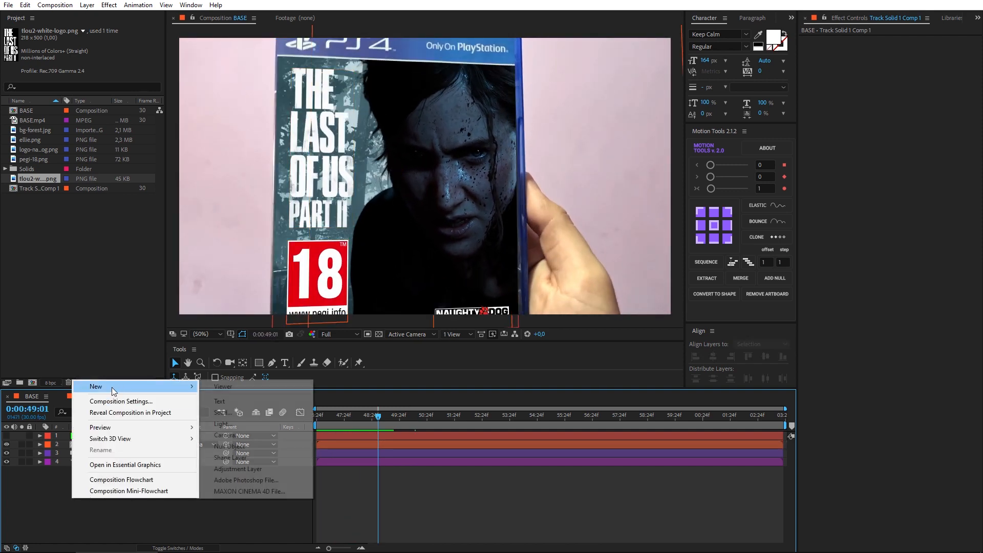
{"action": "mouse_move", "coordinate": [189, 386]}
{"action": "left_click", "coordinate": [248, 467]}
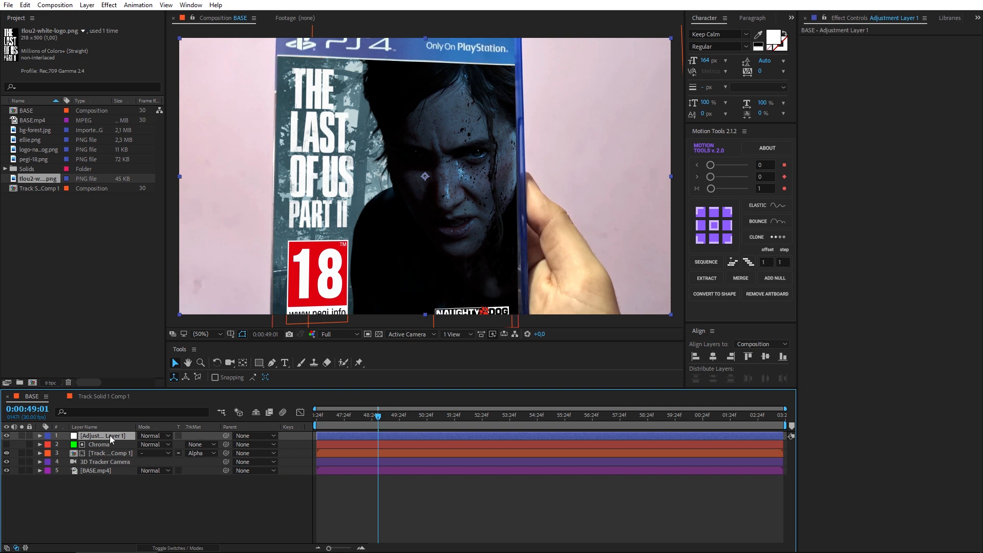
Apply Curves to the adjustment layer, pulling the RGB highlights slightly down and lifting the shadows slightly.
{"action": "key", "text": "ctrl+space"}
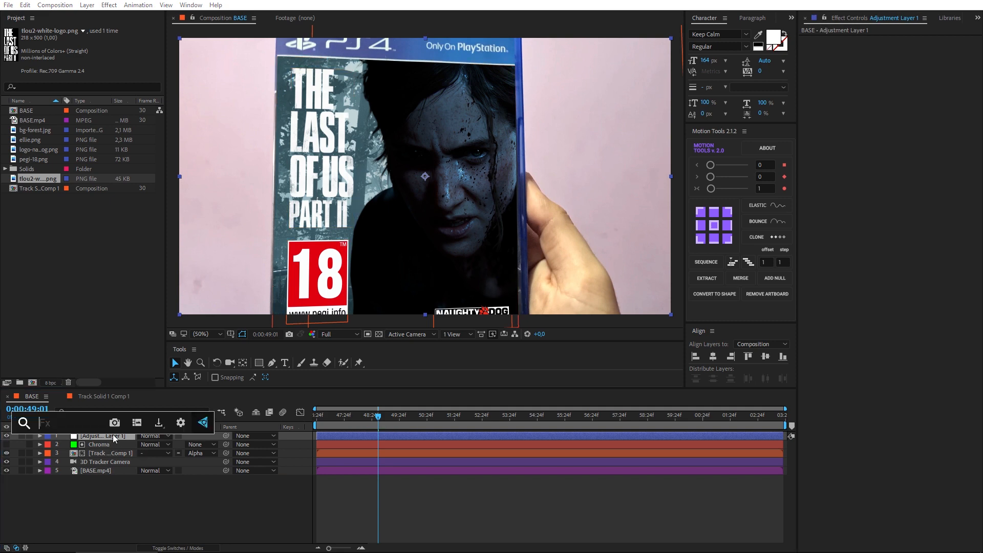
{"action": "type", "text": "cur"}
{"action": "key", "text": "Return"}
{"action": "left_click_drag", "start_coordinate": [914, 115], "coordinate": [918, 117]}
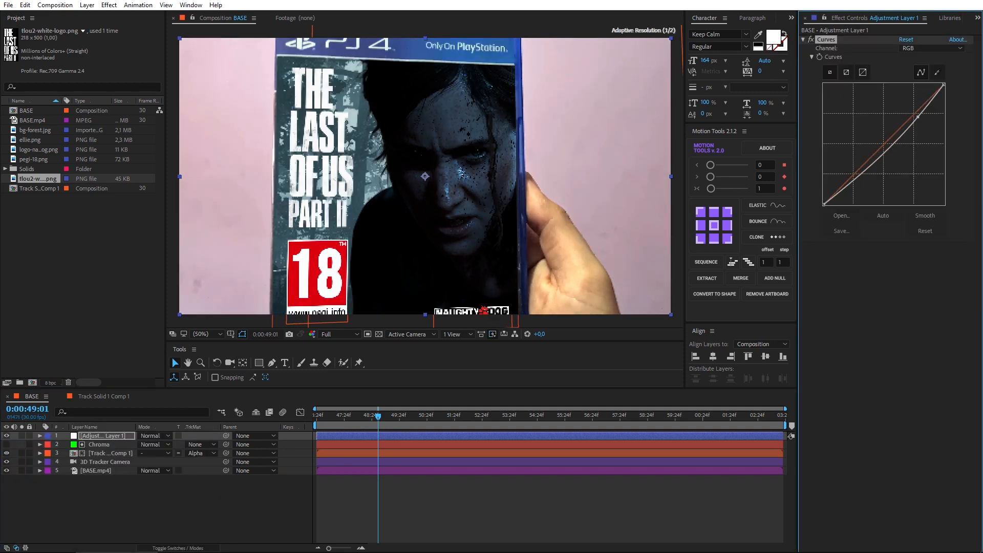
{"action": "left_click_drag", "start_coordinate": [852, 177], "coordinate": [850, 171]}
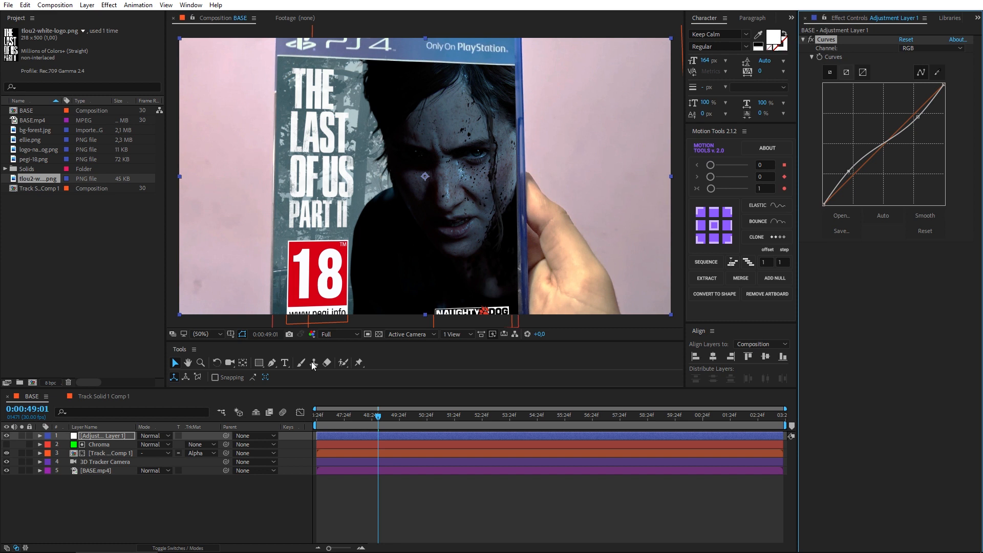
Apply Levels to the adjustment layer and raise the RGB gamma to 1.23.
{"action": "key", "text": "ctrl+space"}
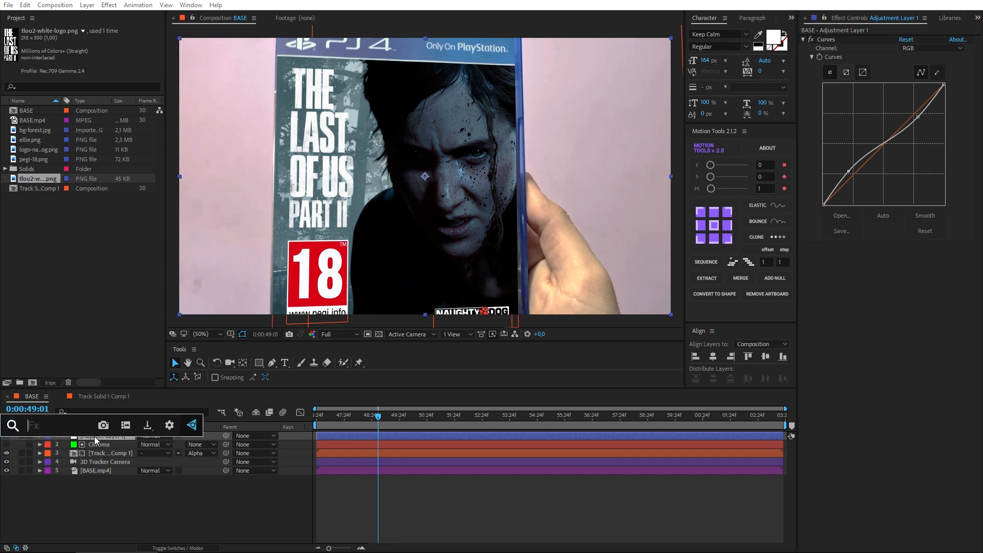
{"action": "type", "text": "levels"}
{"action": "key", "text": "Return"}
{"action": "left_click_drag", "start_coordinate": [890, 308], "coordinate": [884, 309]}
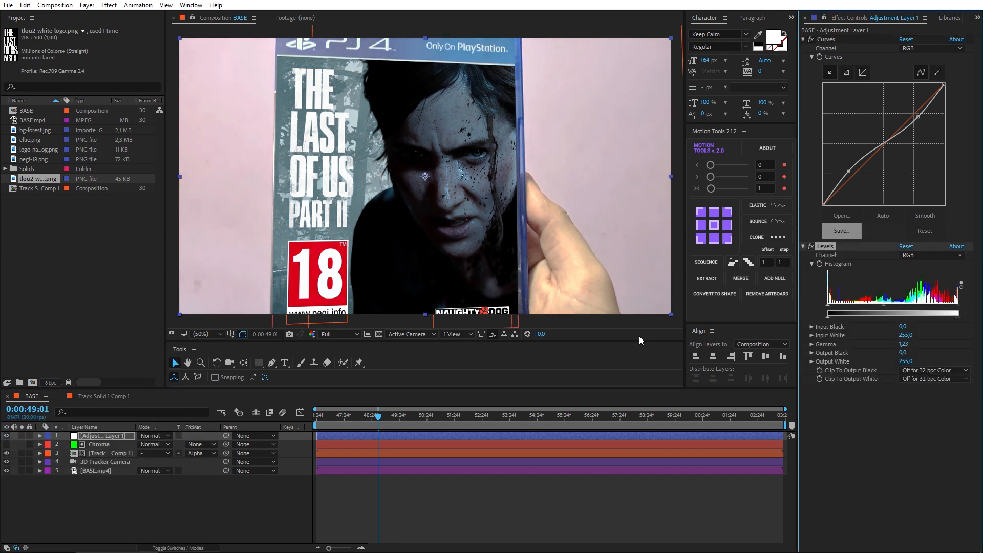
Compare the image with and without the adjustment layer, and play back the color-corrected BASE composition.
{"action": "left_click", "coordinate": [6, 436]}
{"action": "left_click", "coordinate": [6, 436]}
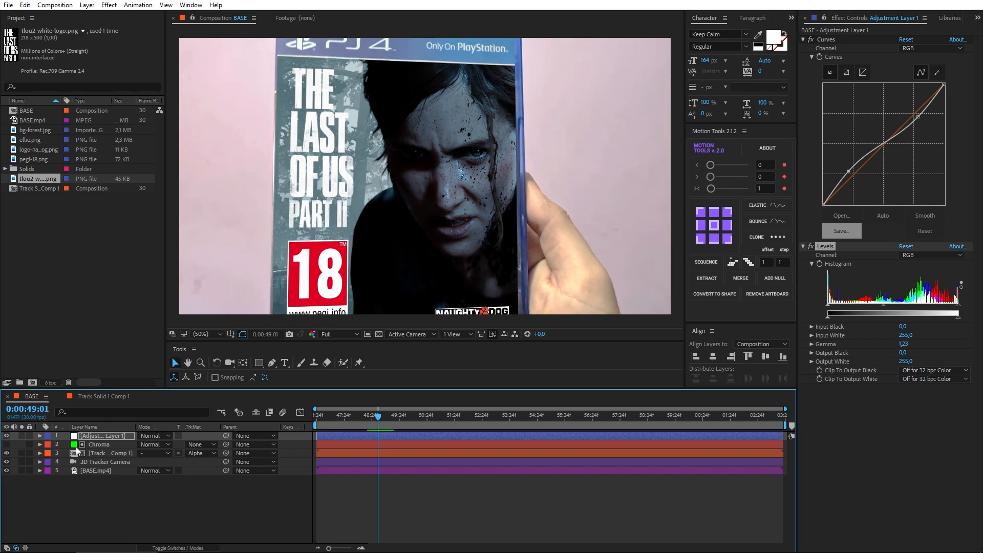
{"action": "key", "text": "space"}
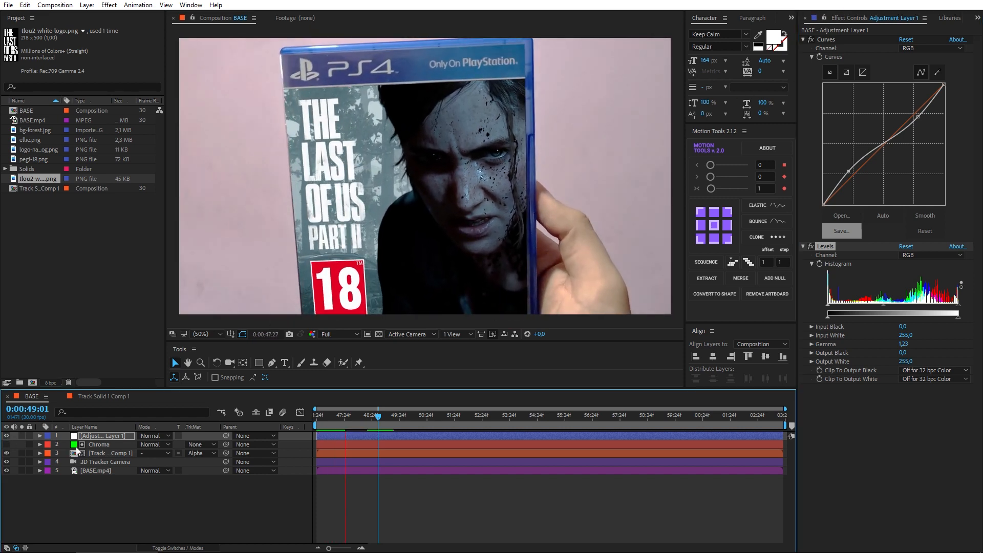